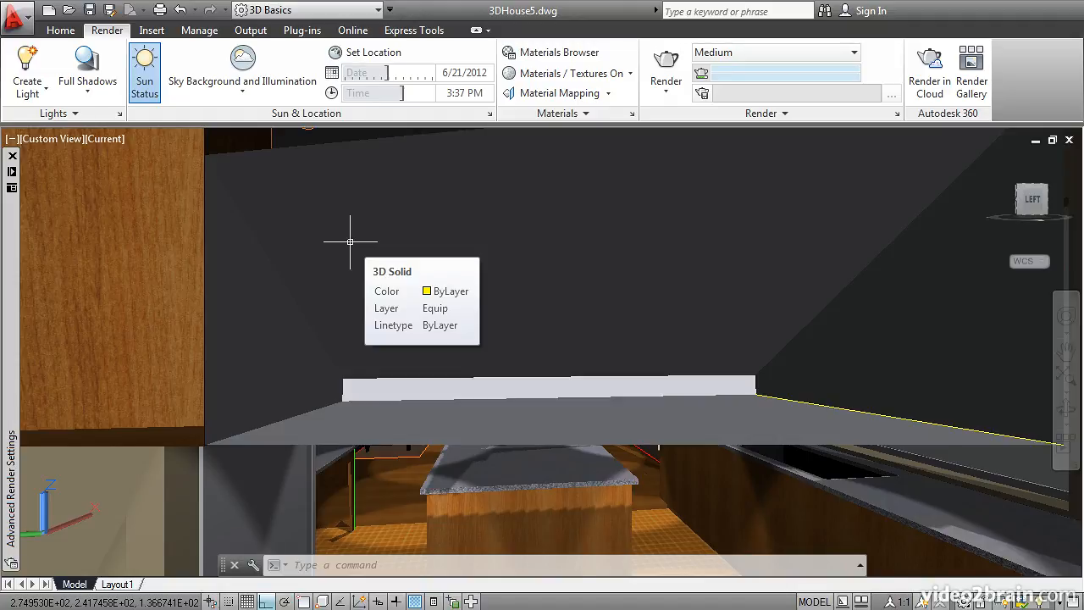
- Set the visual style of the saved View from Kitchen to Wireframe and make that view current
text(v)
key(Return)
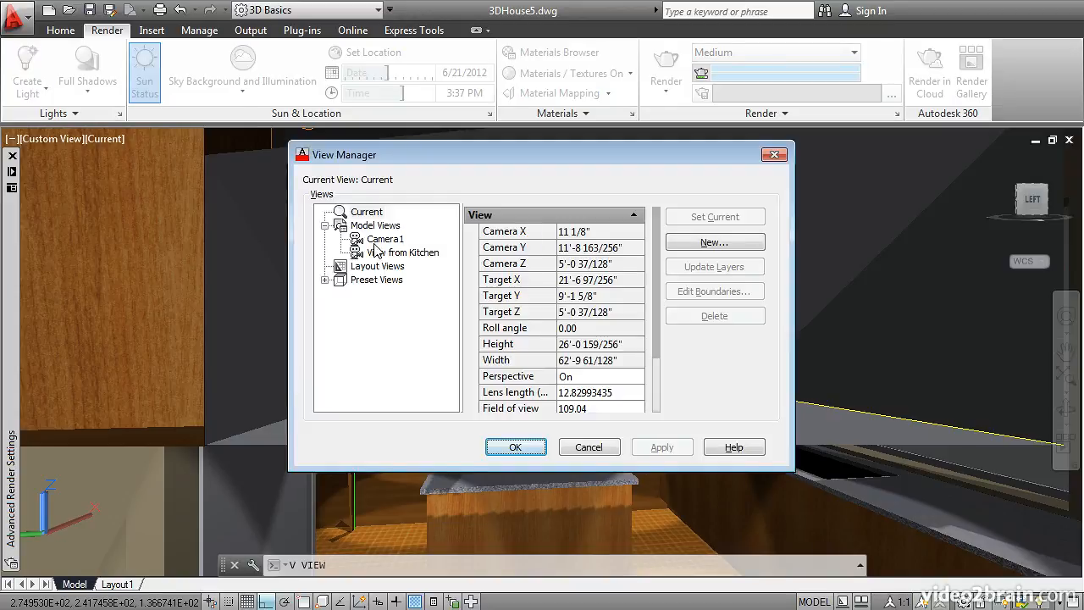
click(402, 254)
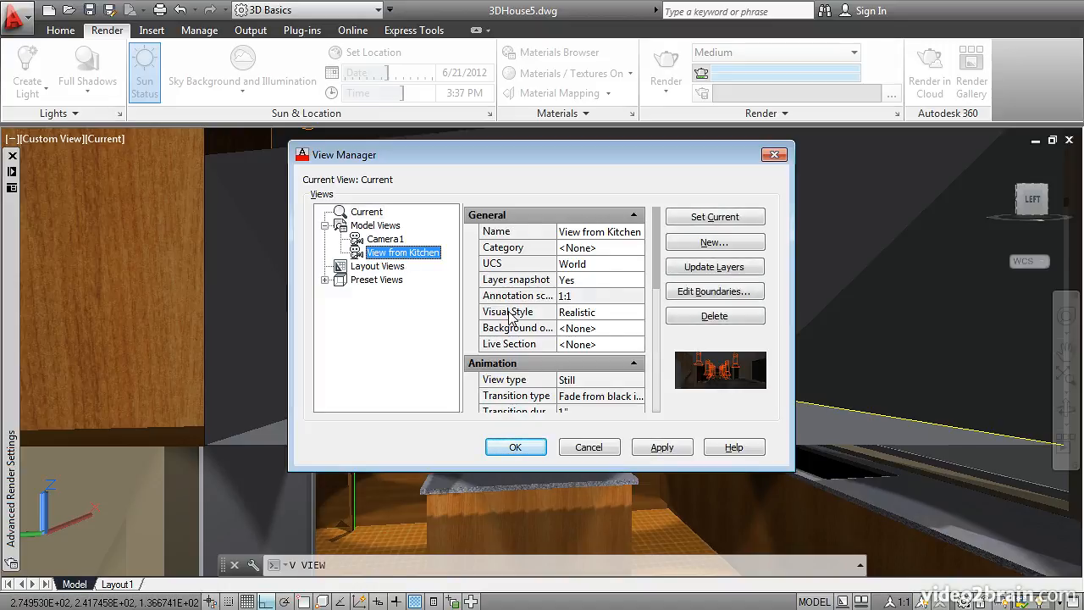
click(586, 313)
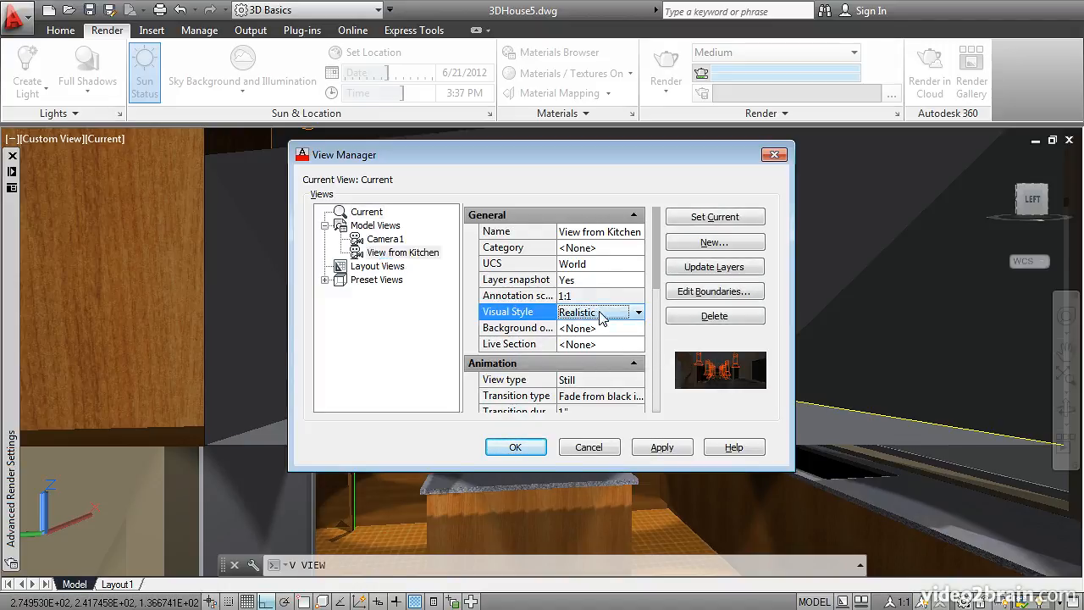
click(588, 314)
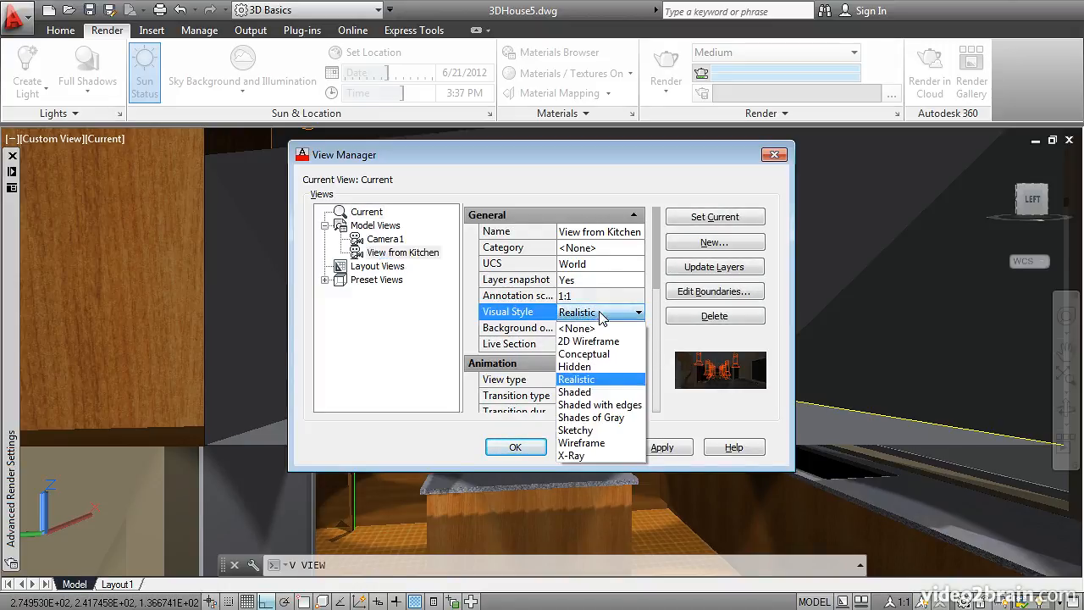
click(600, 443)
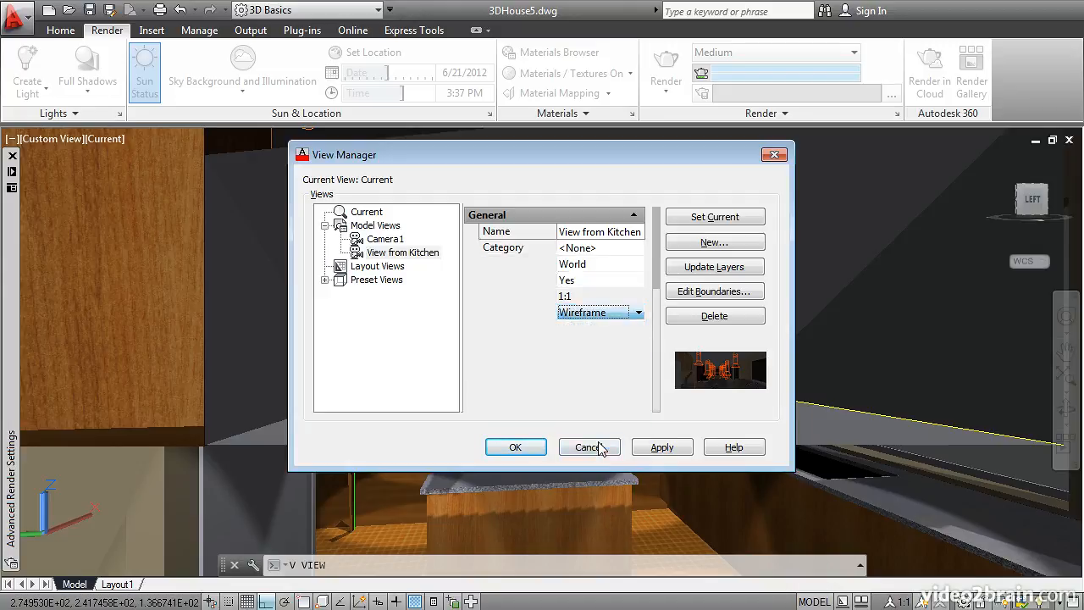
click(516, 448)
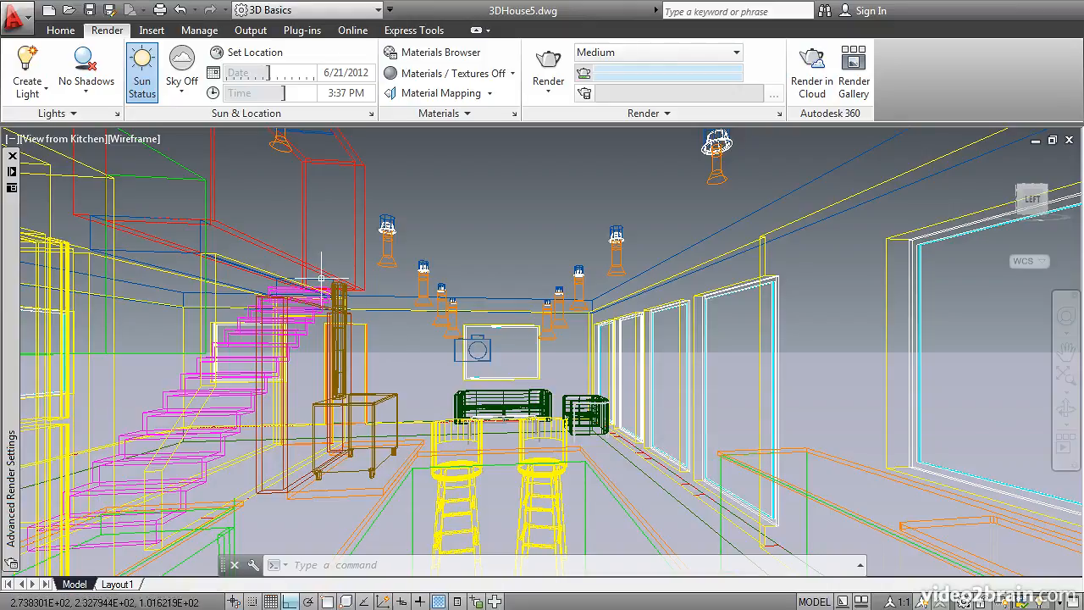
- Turn on Sky Background and Illumination for the kitchen view and switch its shadows to Full Shadows
click(186, 90)
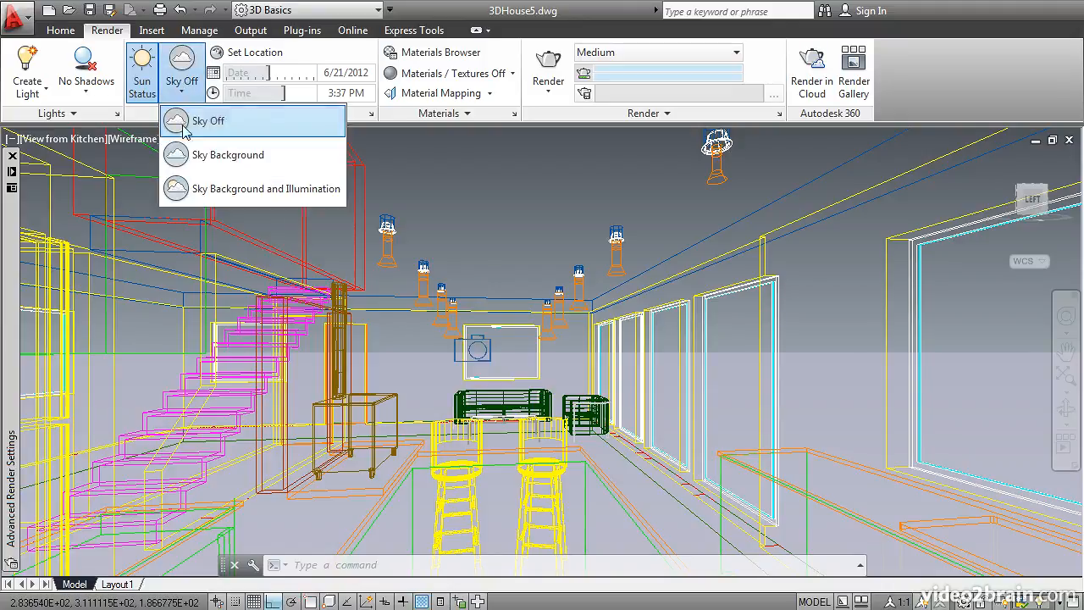
click(203, 189)
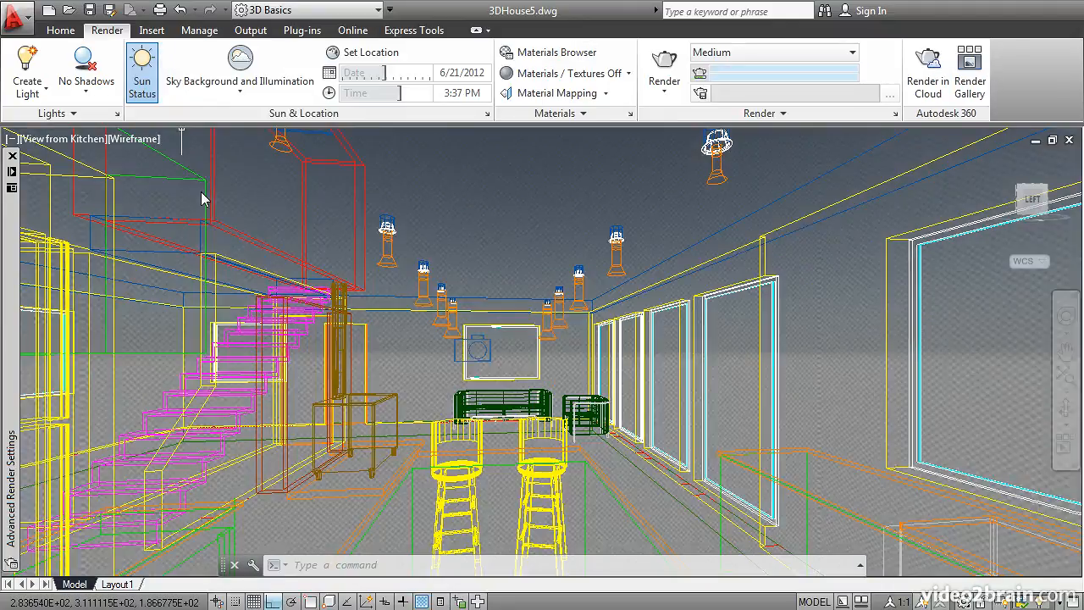
click(83, 94)
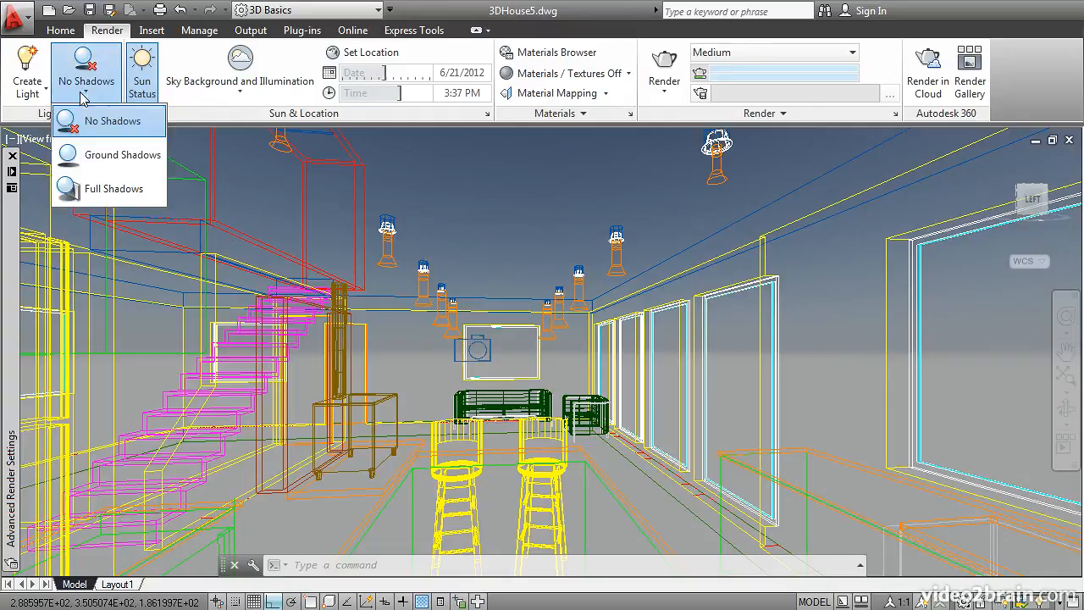
click(93, 188)
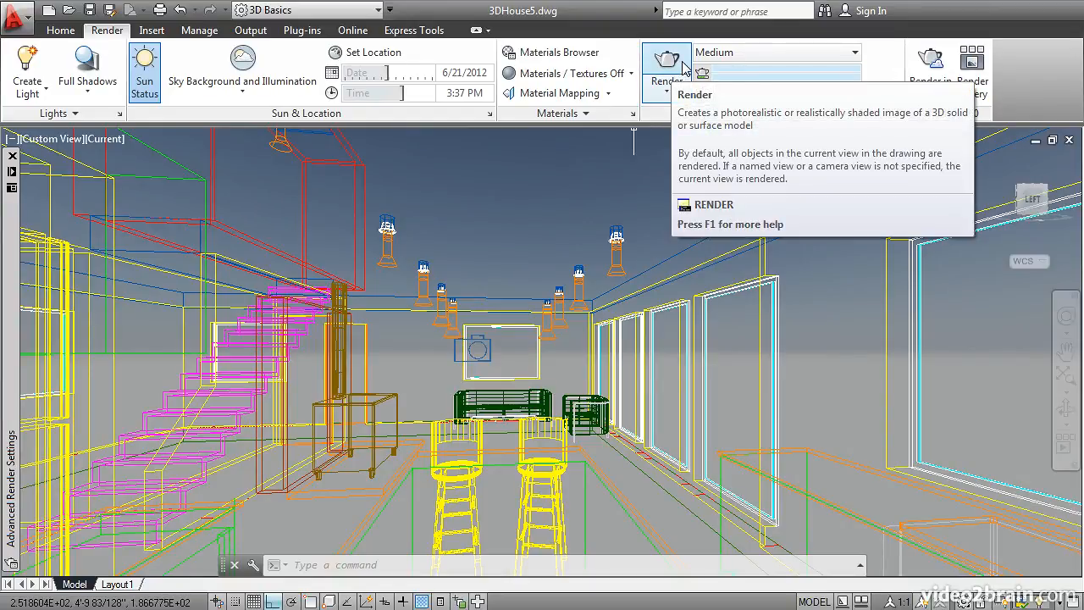
- Render the kitchen view with the Medium preset and close the render window
click(684, 68)
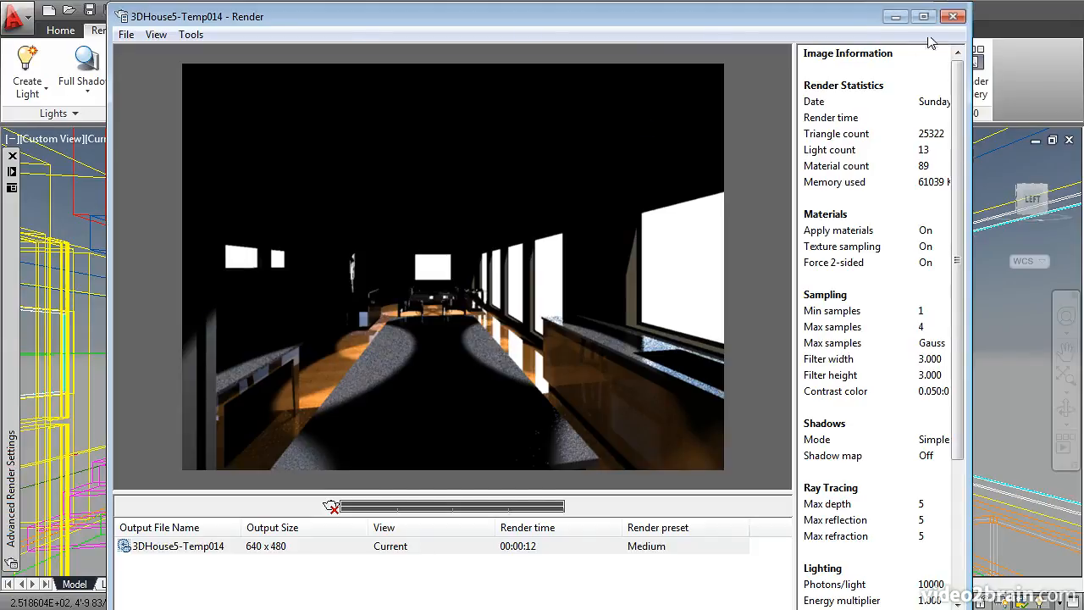
click(951, 17)
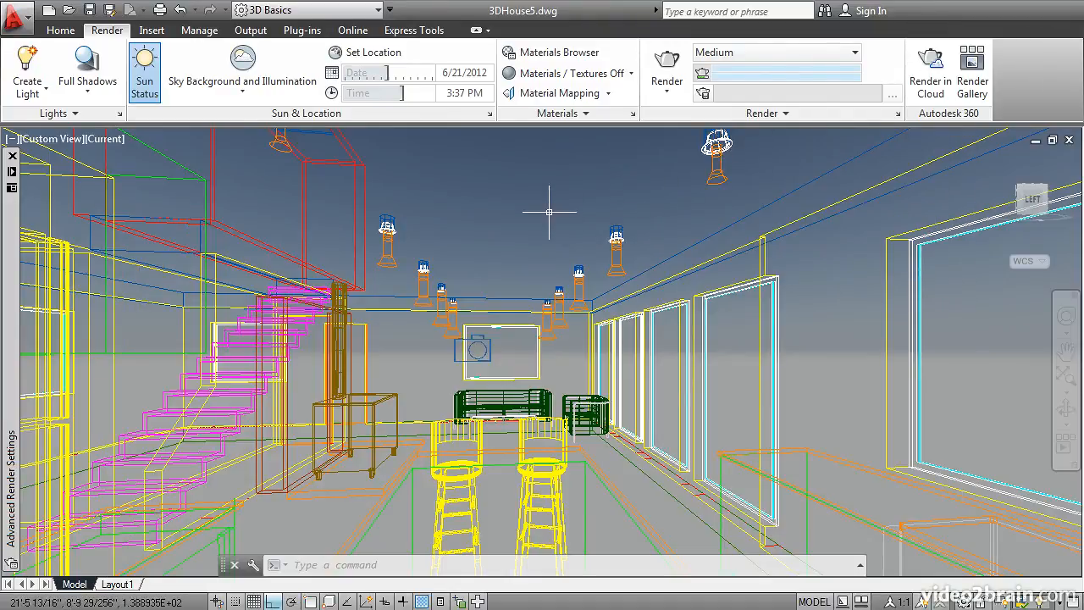
- Turn on Global Illumination in the advanced render settings and render the kitchen view
text(rpref)
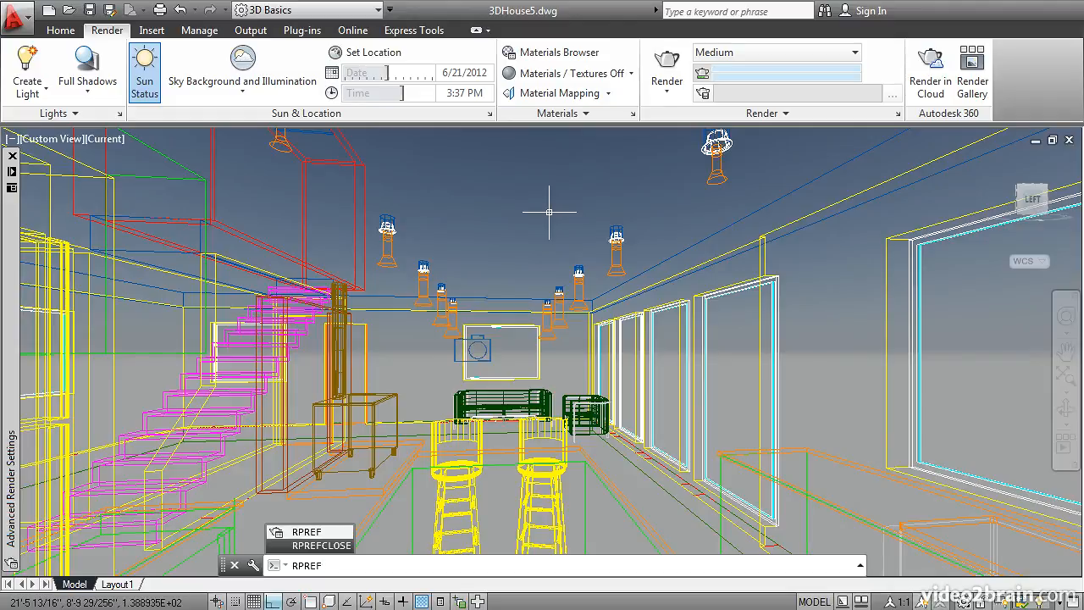
key(Return)
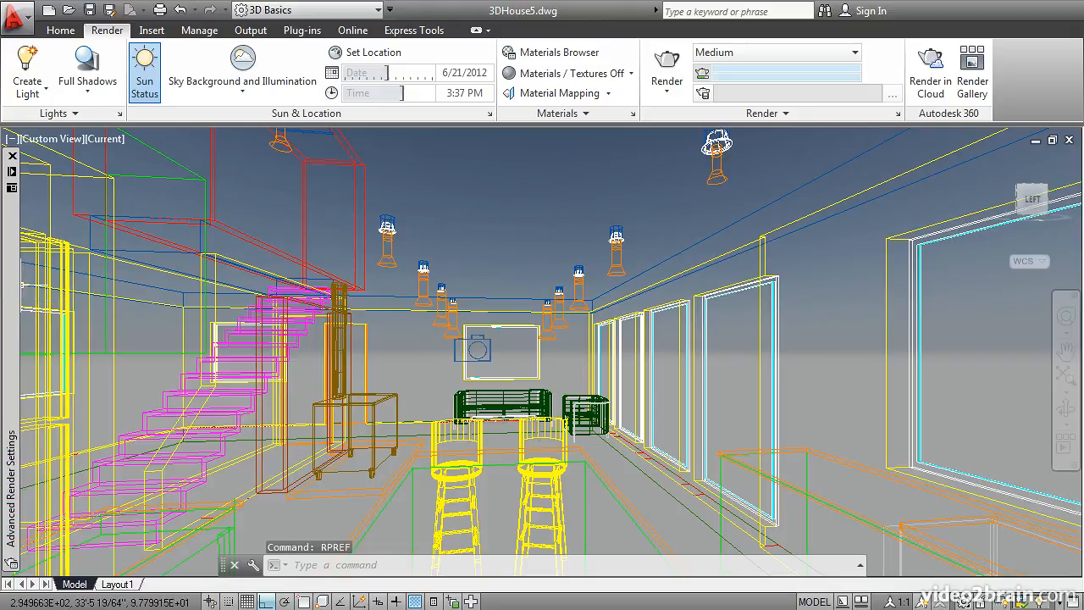
mouse_move(13, 309)
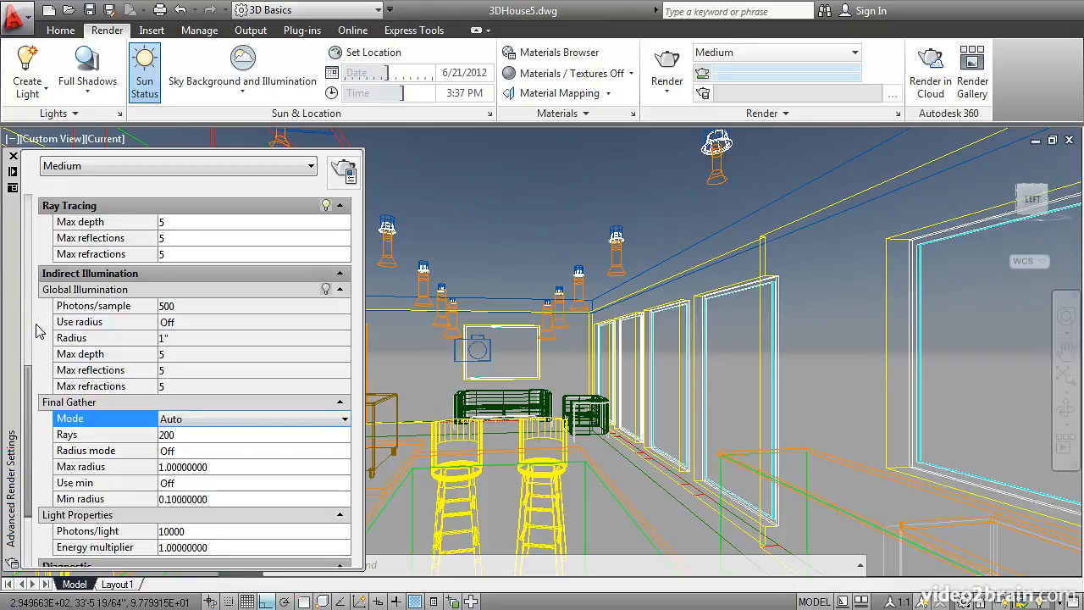
scroll(31, 377, up, 1)
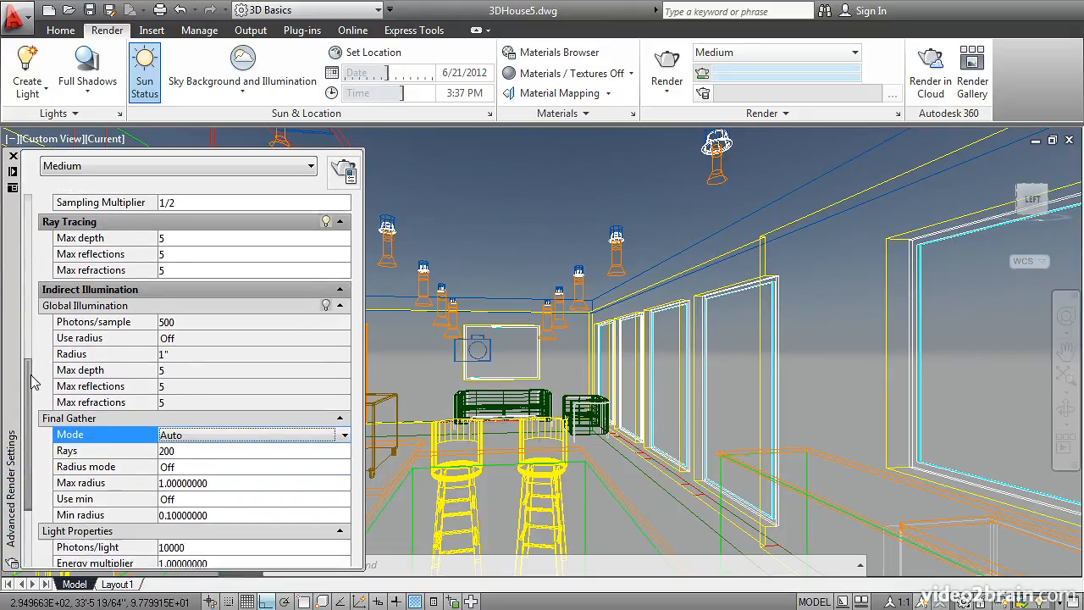
scroll(31, 378, down, 1)
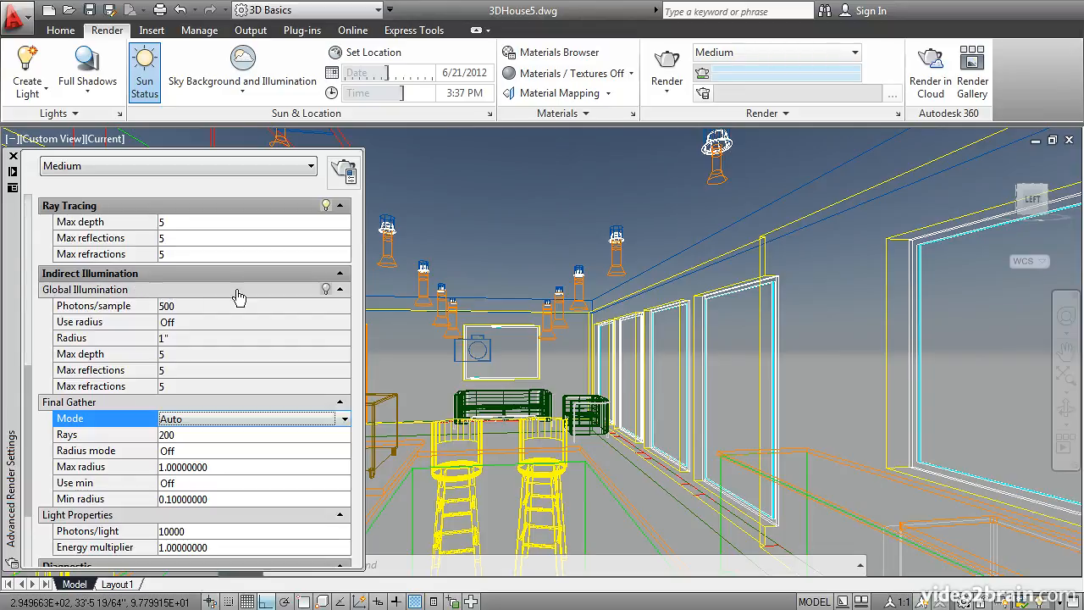
click(326, 290)
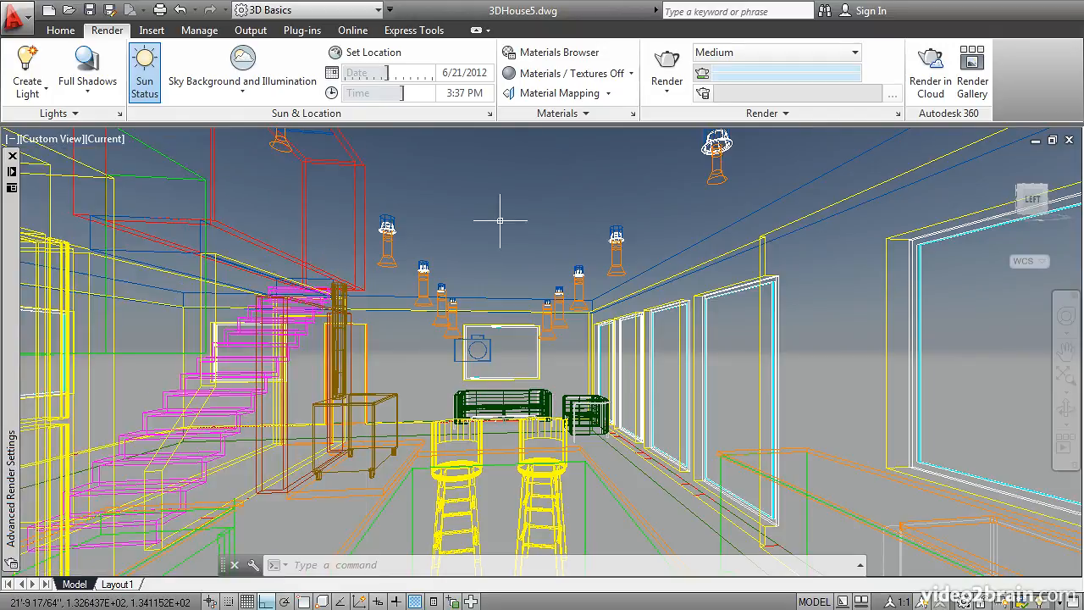
click(665, 64)
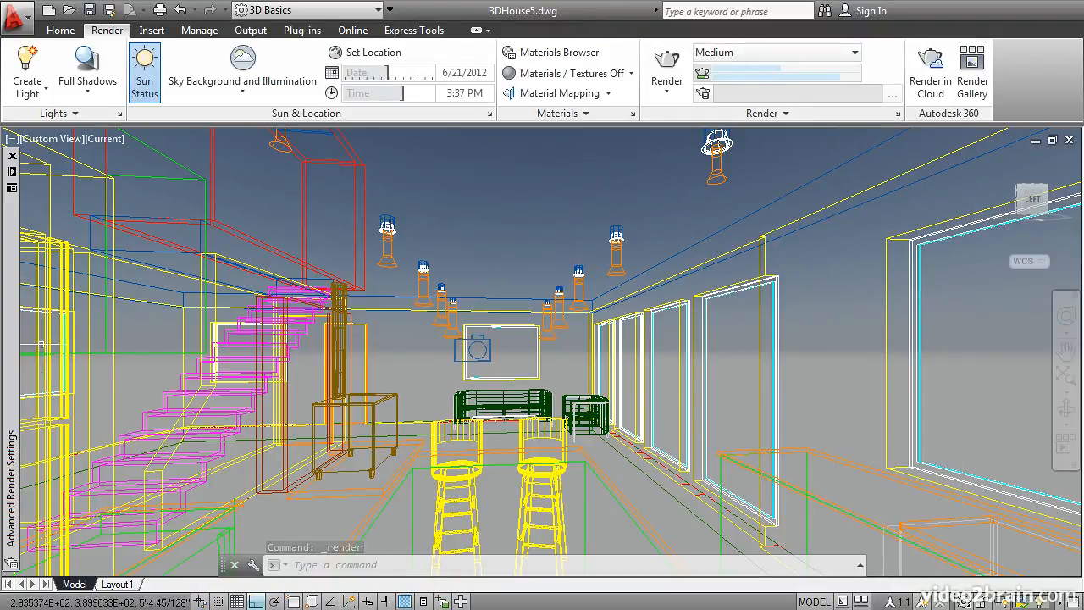
- Set the render context's exposure type to Logarithmic in the advanced render settings
mouse_move(17, 332)
drag(21, 366, 32, 200)
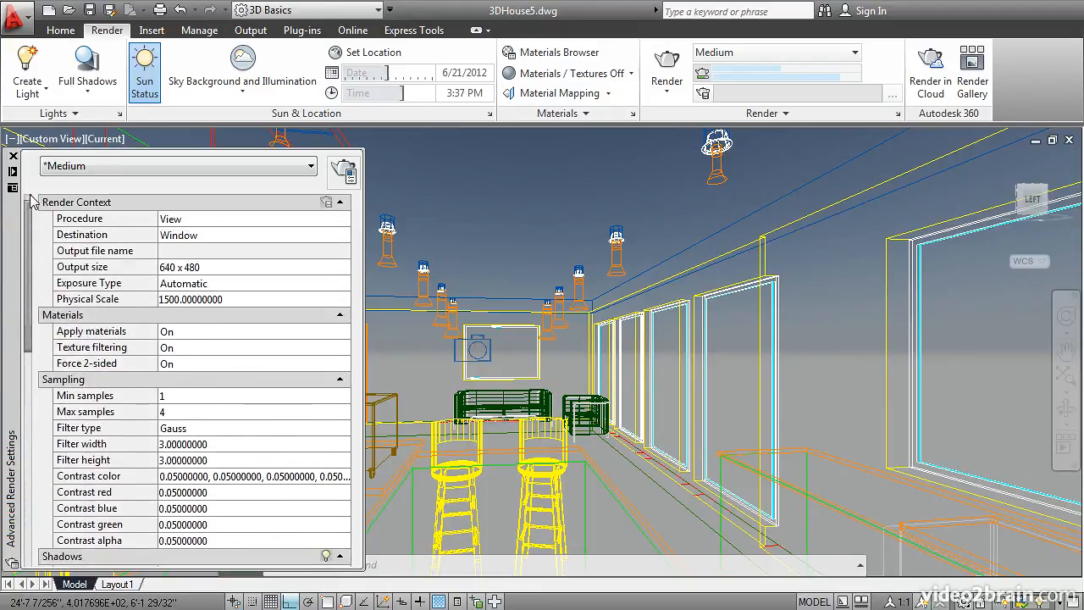
mouse_move(131, 283)
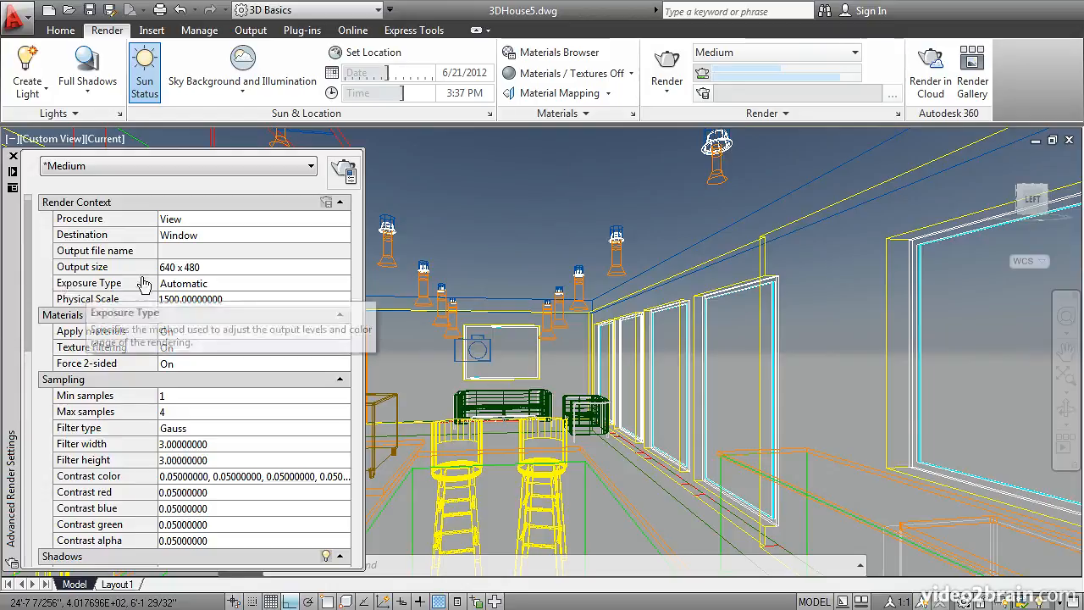
click(193, 288)
click(238, 287)
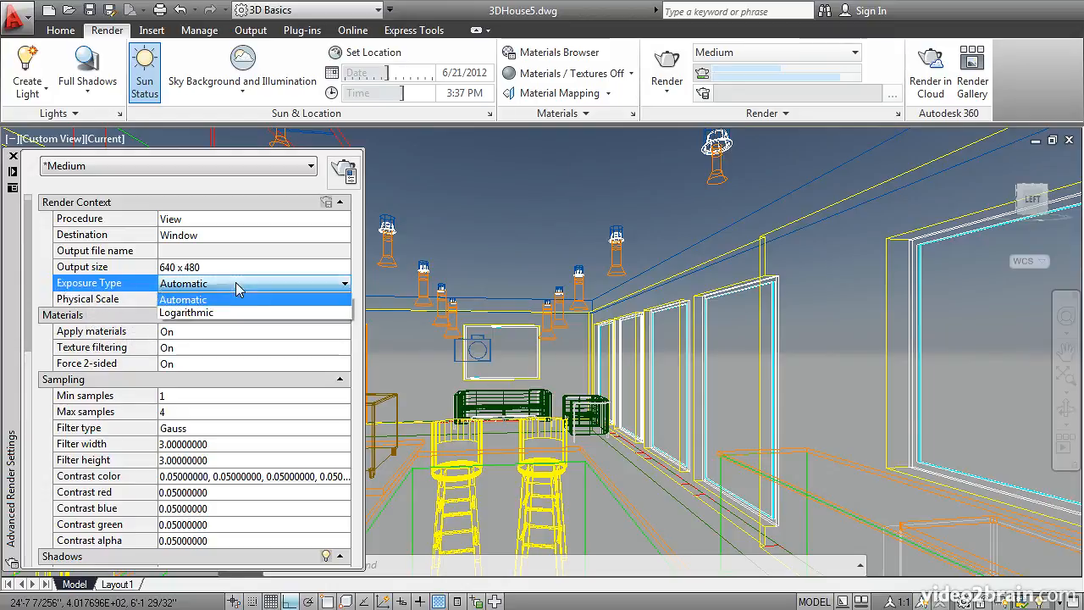
click(187, 305)
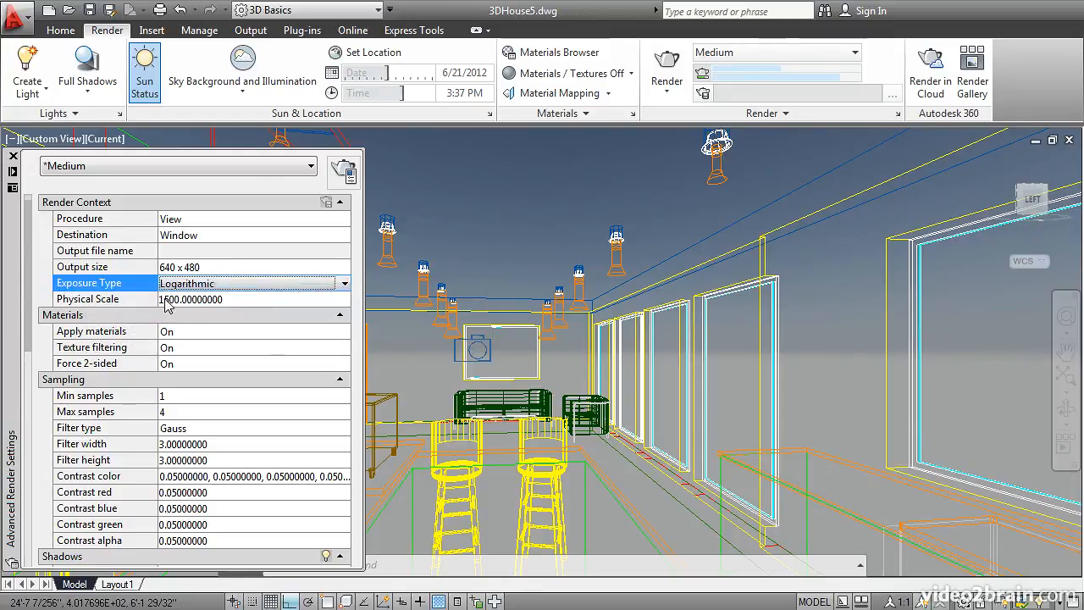
- Open the rendered exposure adjustment and set Exterior Daylight to Off for the interior scene
click(744, 118)
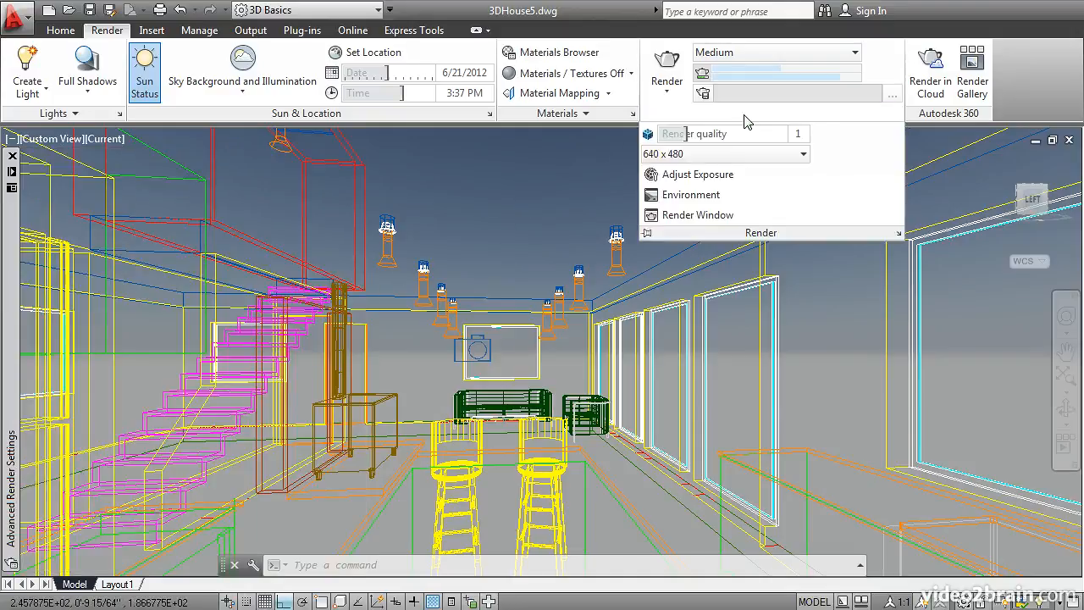
click(691, 176)
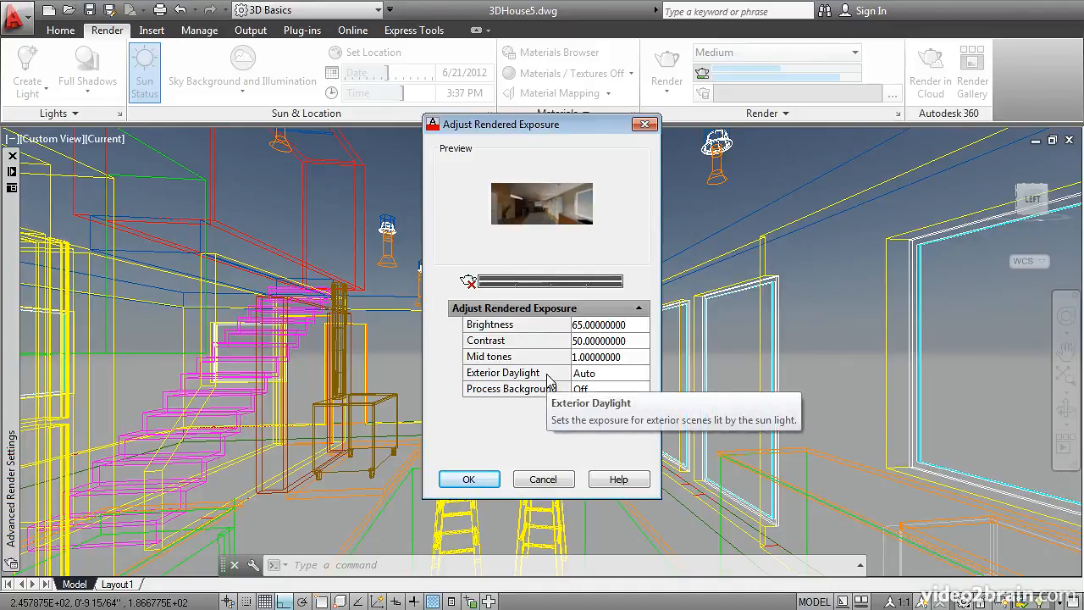
click(607, 375)
click(637, 375)
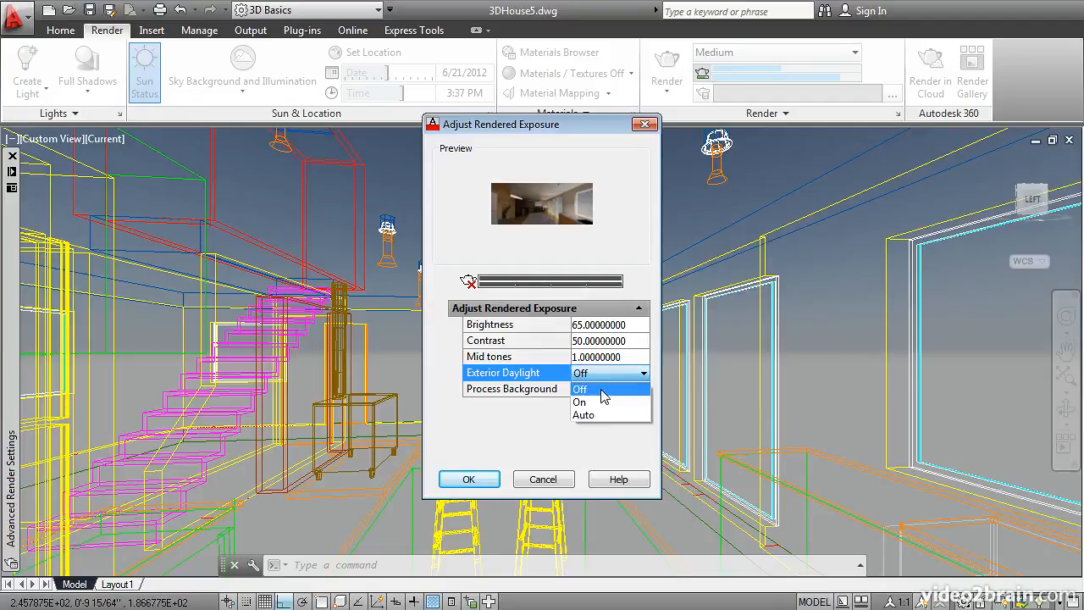
click(601, 389)
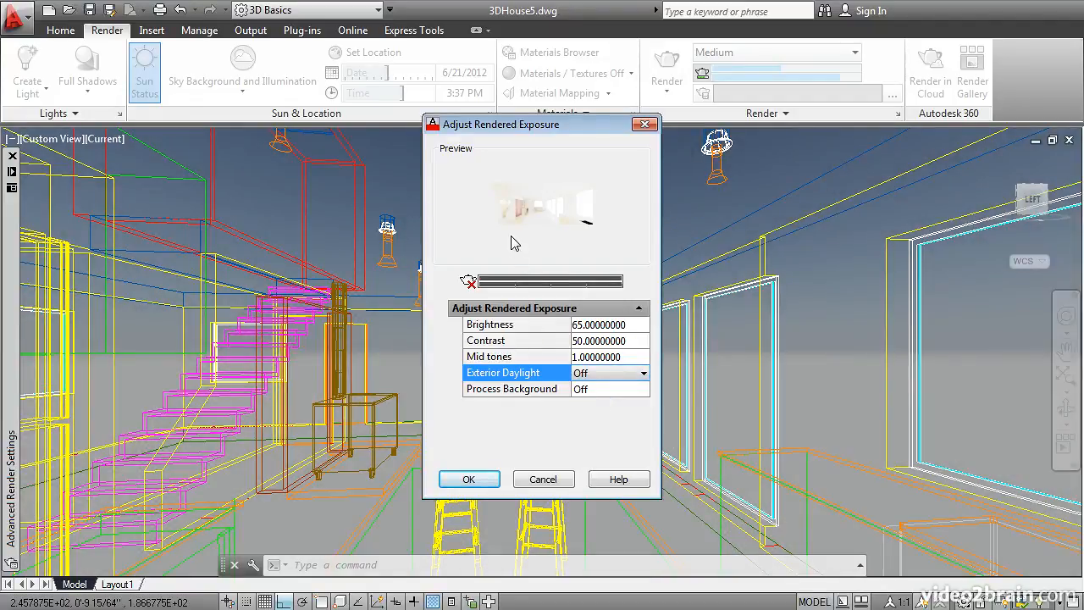
- Set the rendered exposure's brightness to 35 and update the preview
click(578, 327)
click(584, 326)
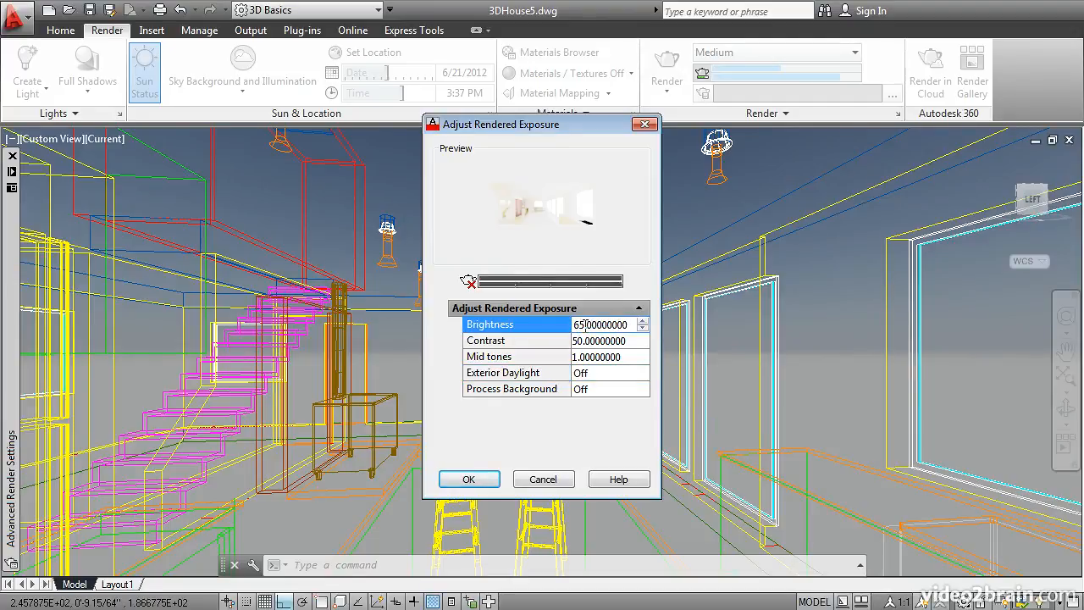
drag(584, 325, 573, 327)
text(35)
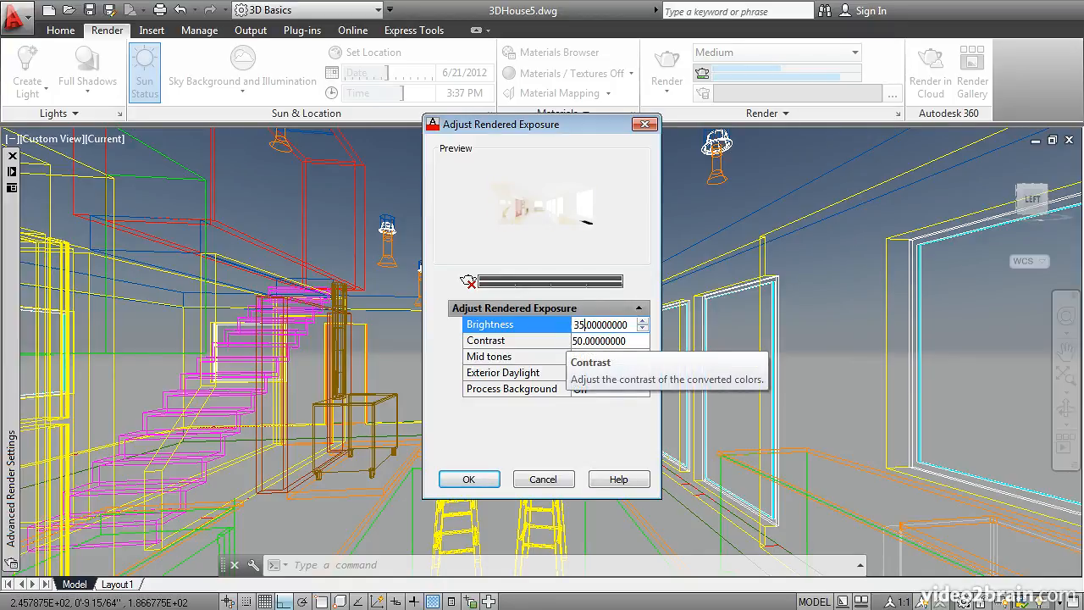
click(567, 339)
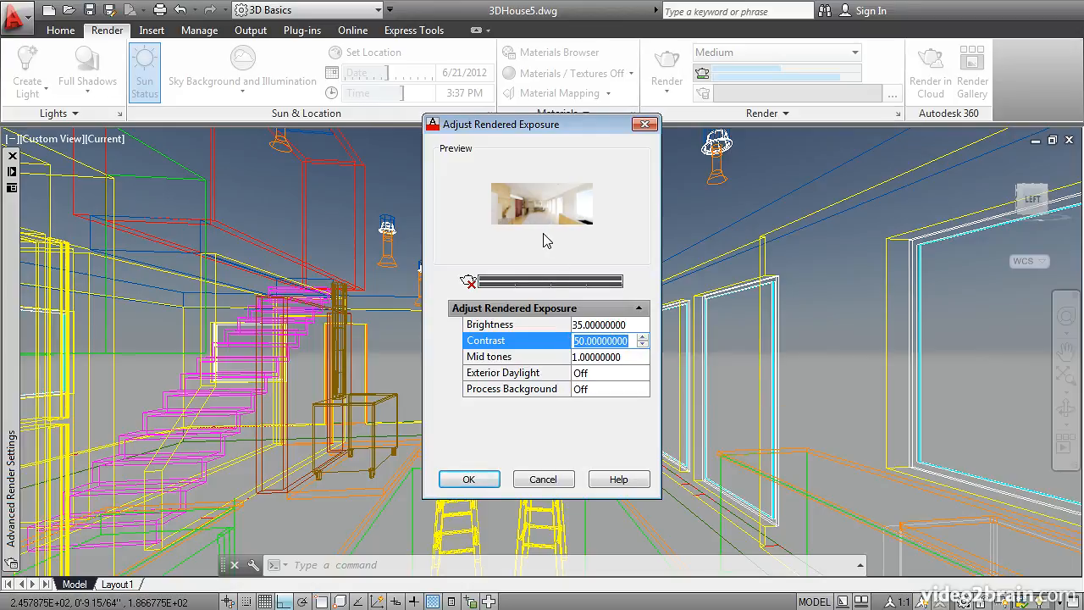
- Set the rendered exposure's brightness to 25, accept the exposure settings and render the kitchen view
click(577, 325)
click(579, 329)
drag(579, 330, 569, 339)
text(2)
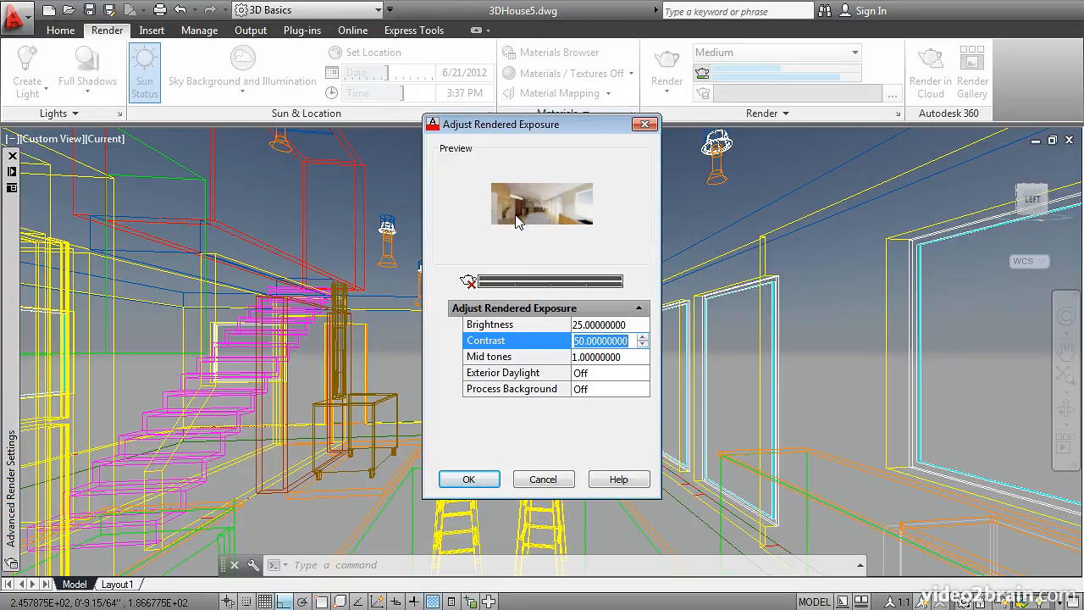
click(478, 482)
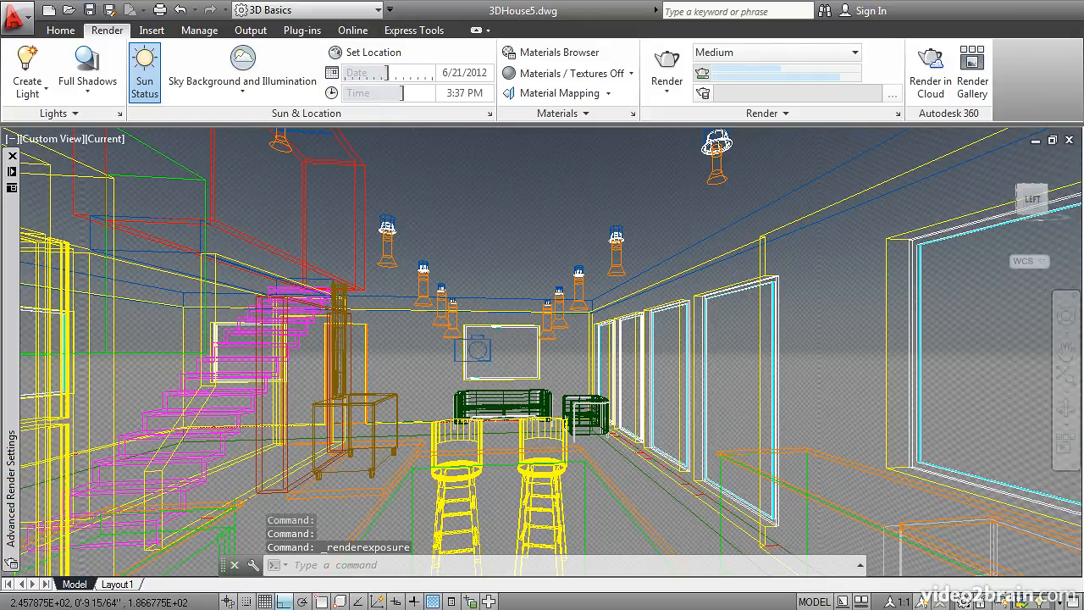
click(669, 67)
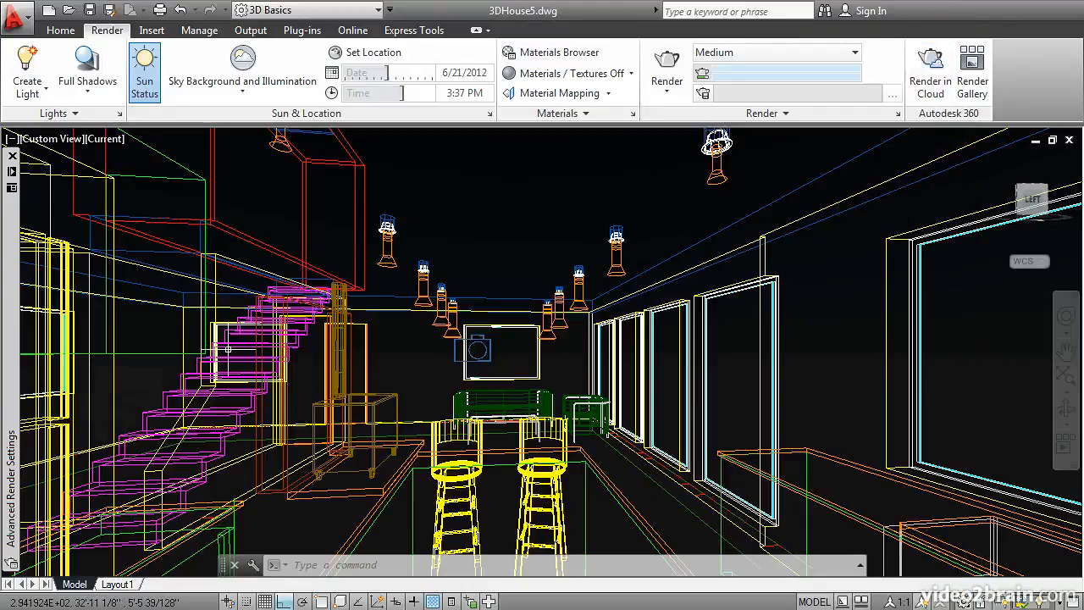
- Turn on Use radius for global illumination in the advanced render settings and set the radius to 1'
mouse_move(10, 364)
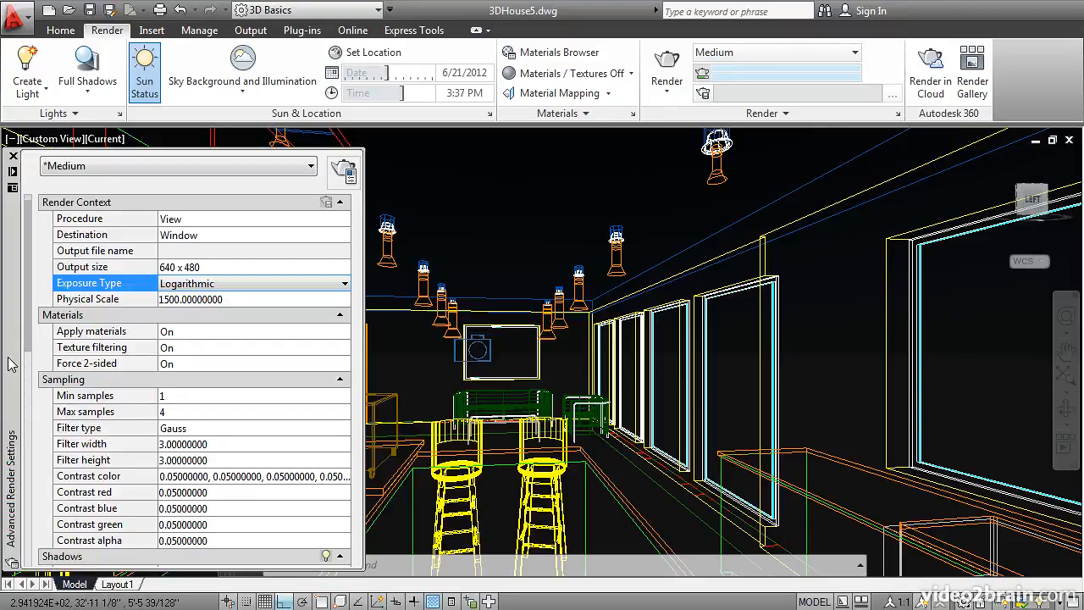
scroll(13, 394, down, 5)
scroll(13, 406, down, 5)
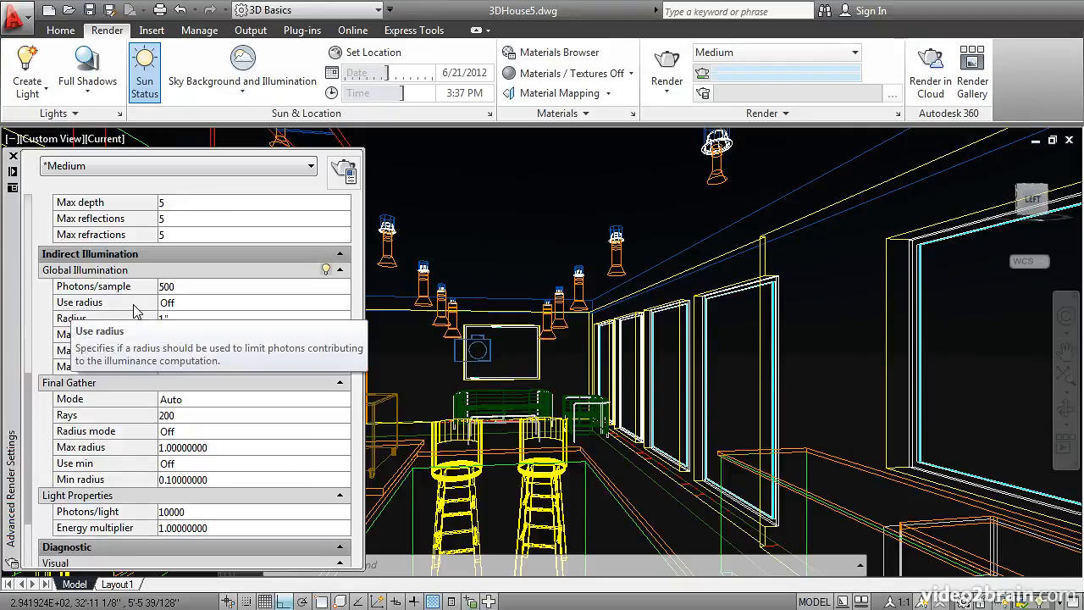
click(191, 305)
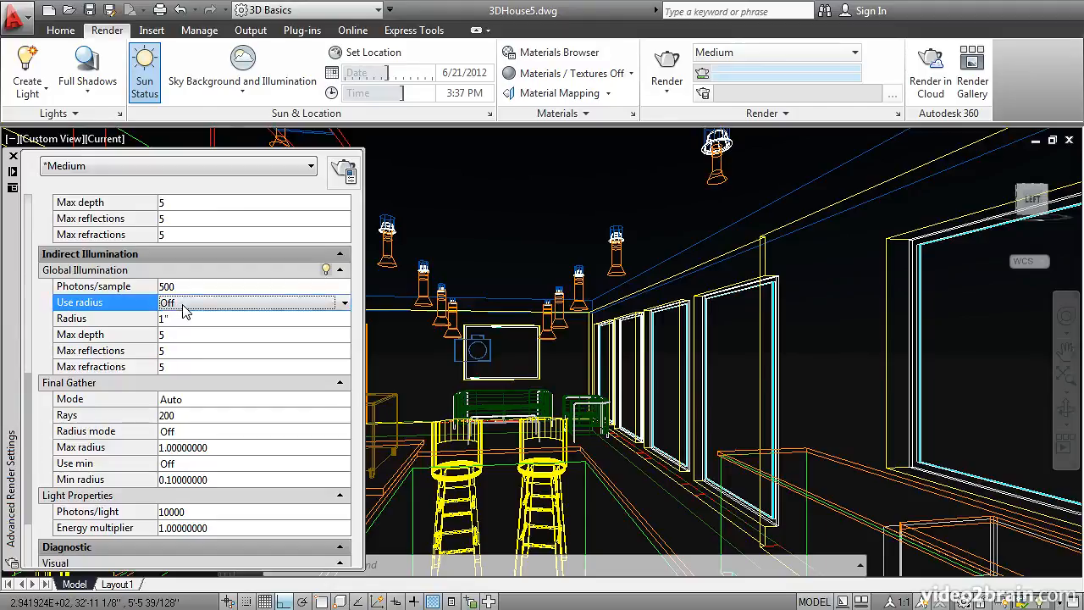
click(194, 305)
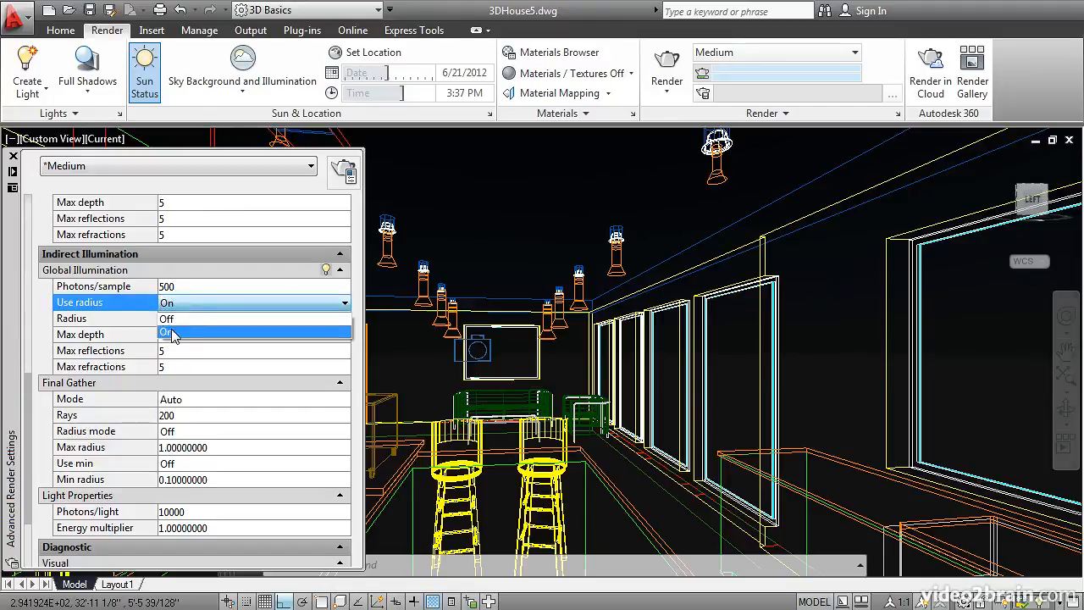
click(171, 333)
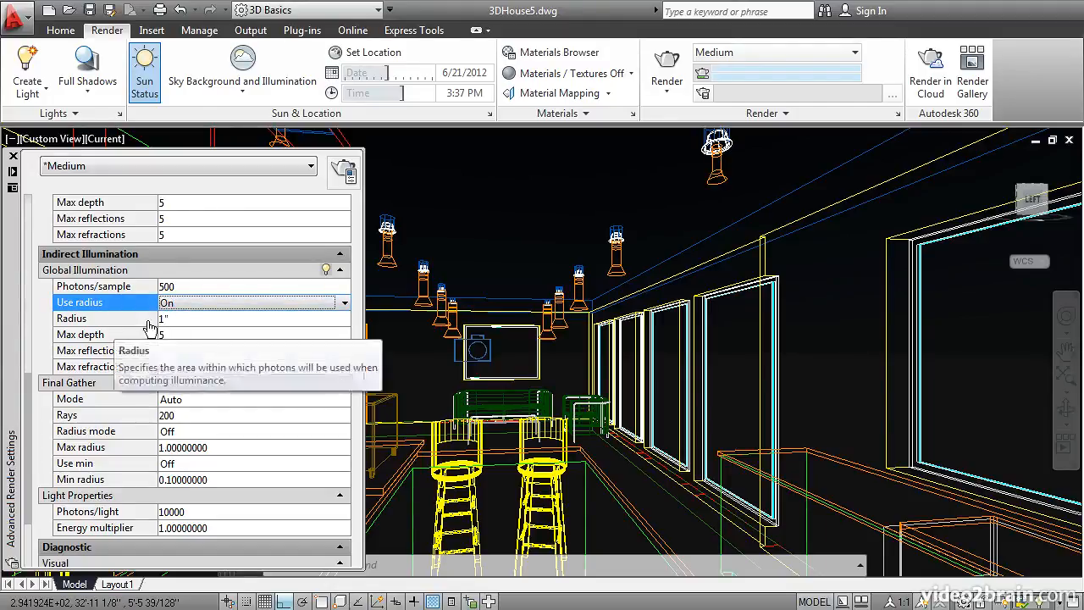
click(165, 318)
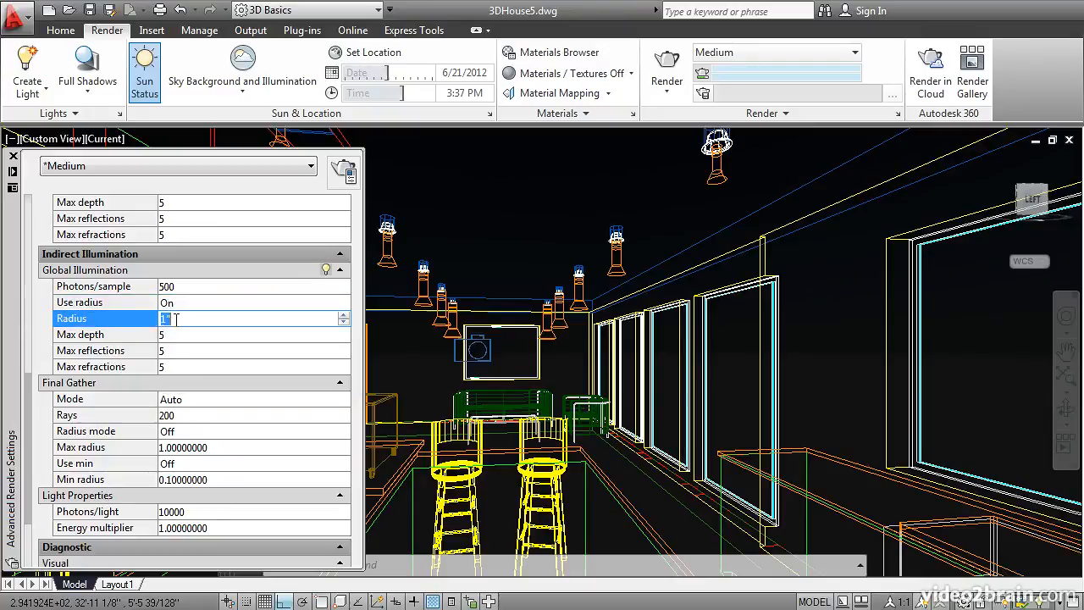
click(178, 328)
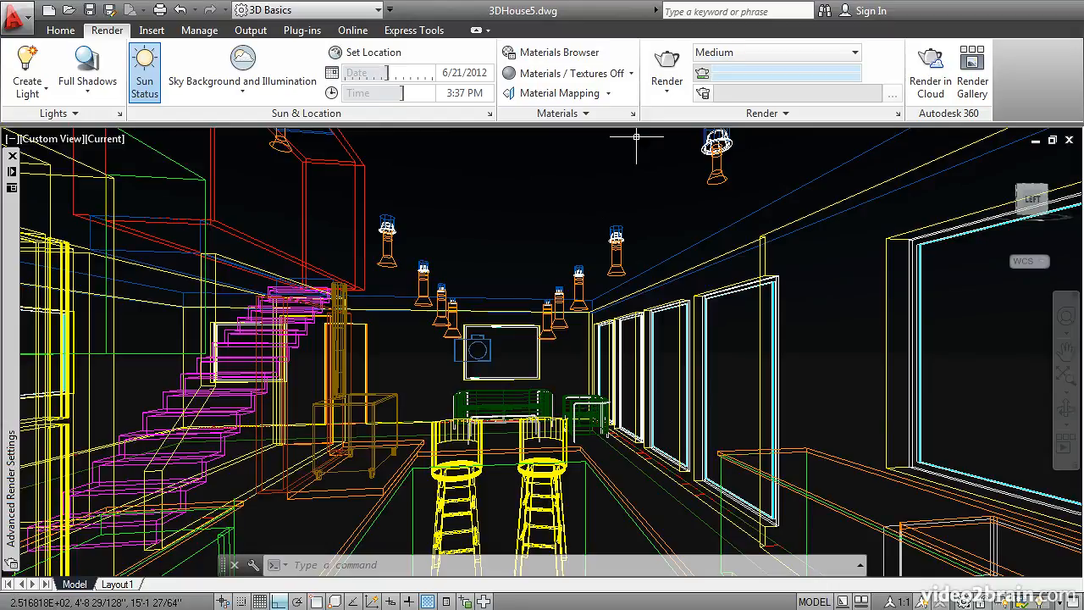
- Render only a cropped region around the top of the staircase and the adjoining ceiling
click(680, 93)
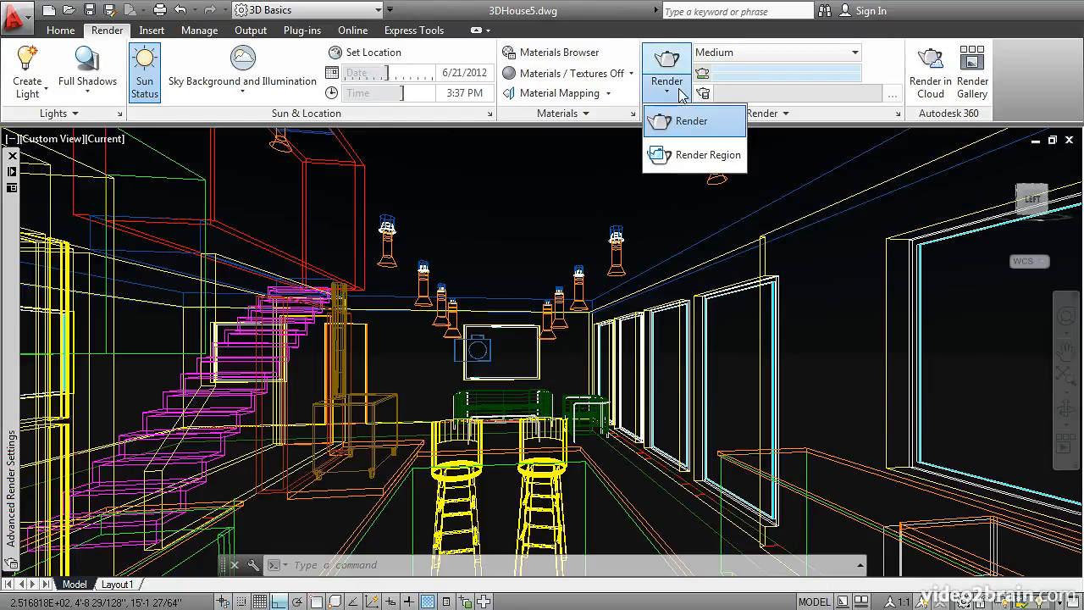
click(700, 155)
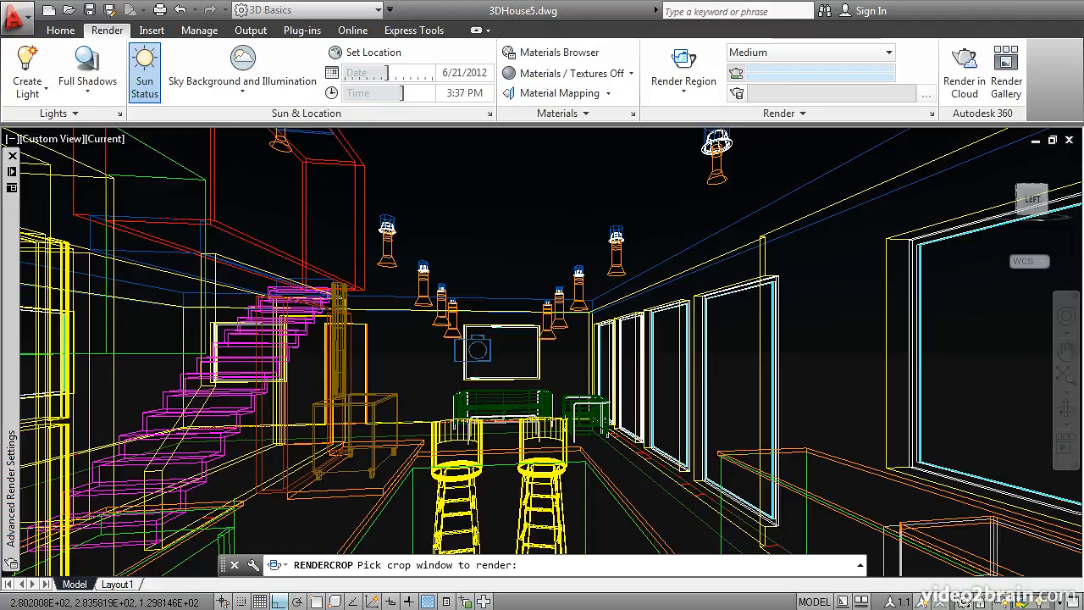
click(230, 228)
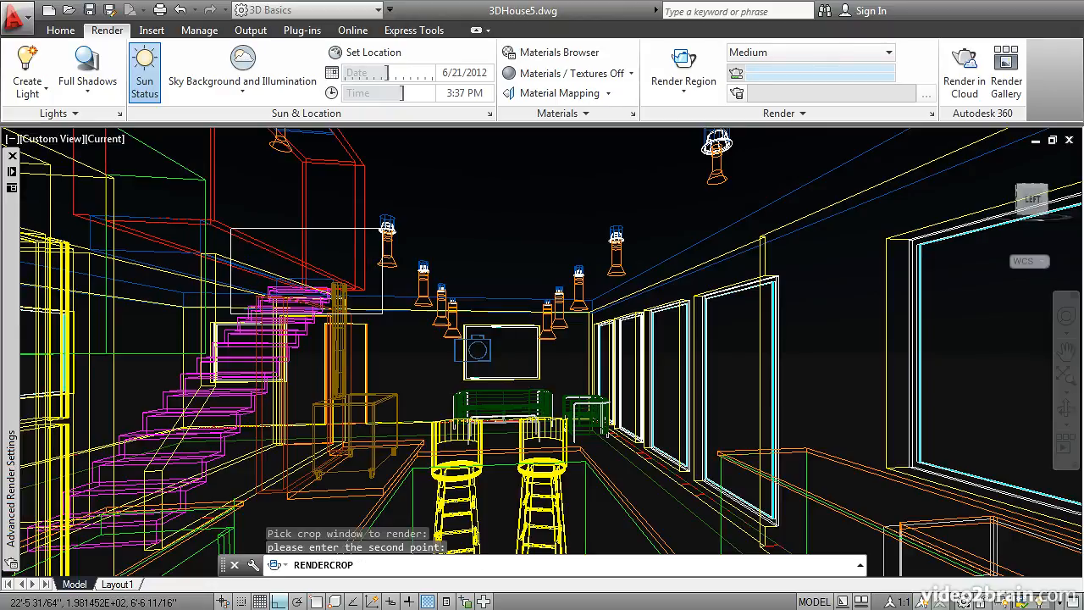
click(384, 318)
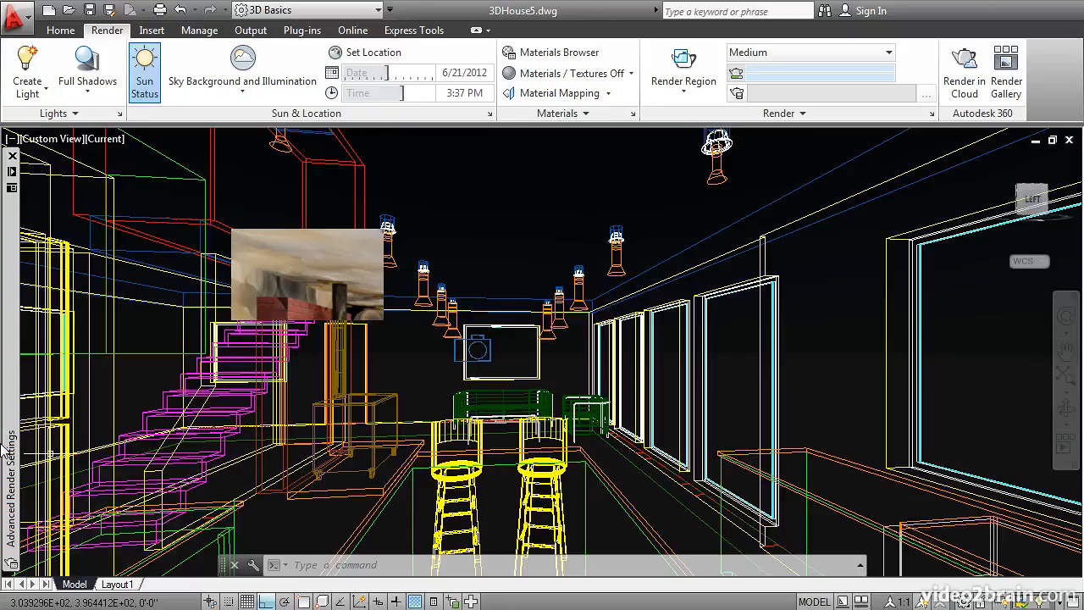
- Set the Final Gather mode to On in the advanced render settings
mouse_move(11, 450)
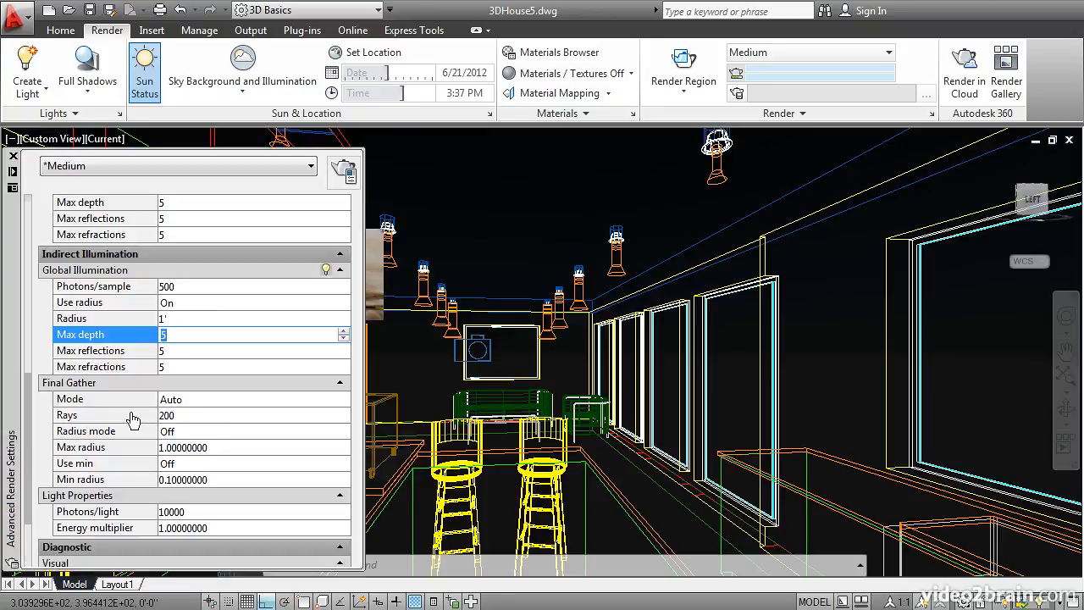
click(188, 407)
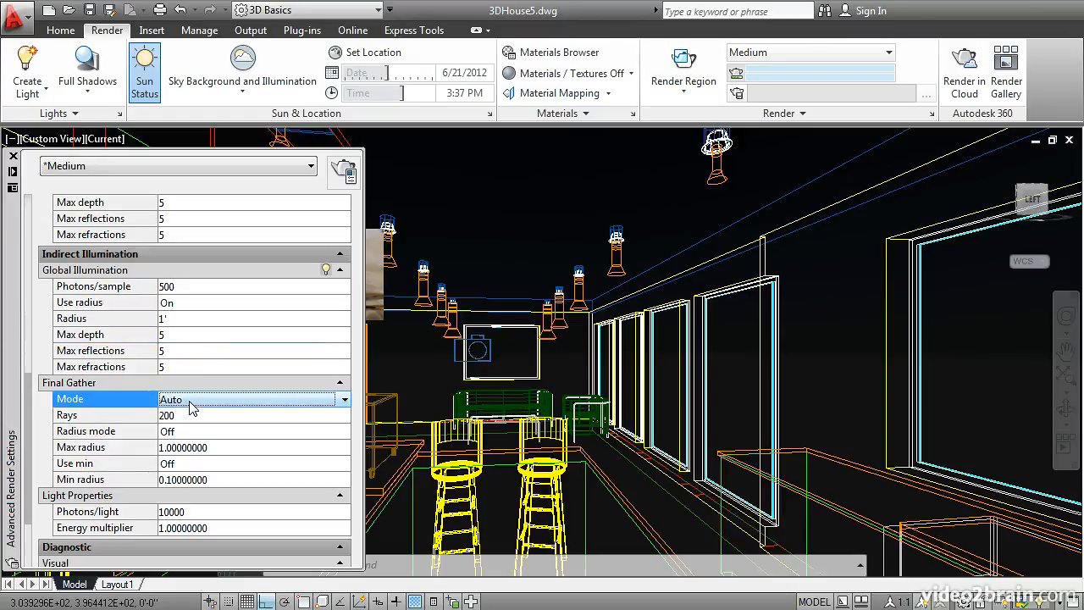
click(192, 408)
click(172, 429)
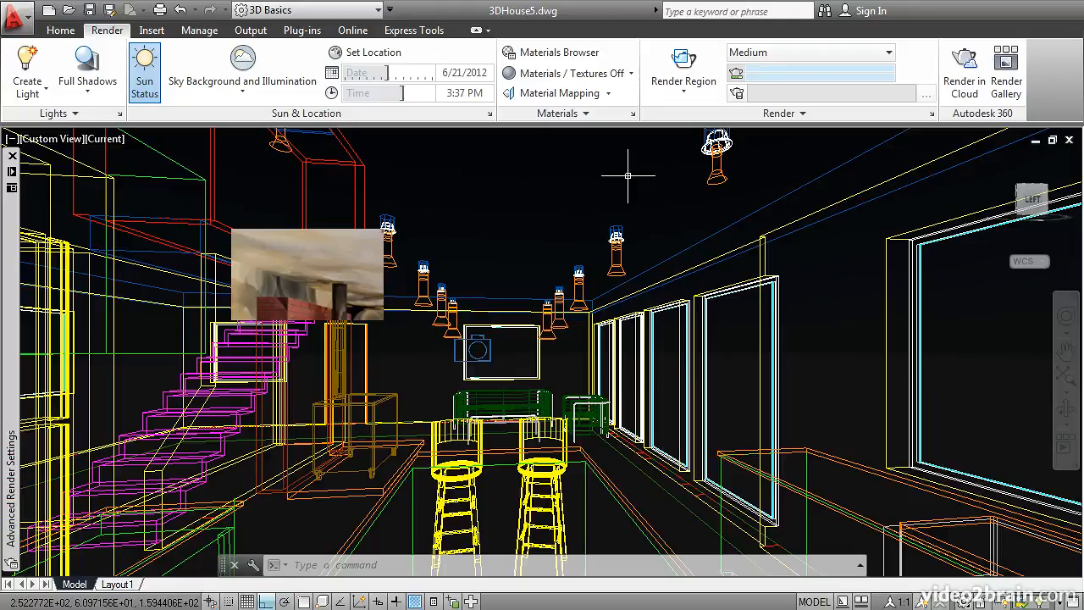
- Render a test region over the top of the staircase again and render the full kitchen view
click(675, 67)
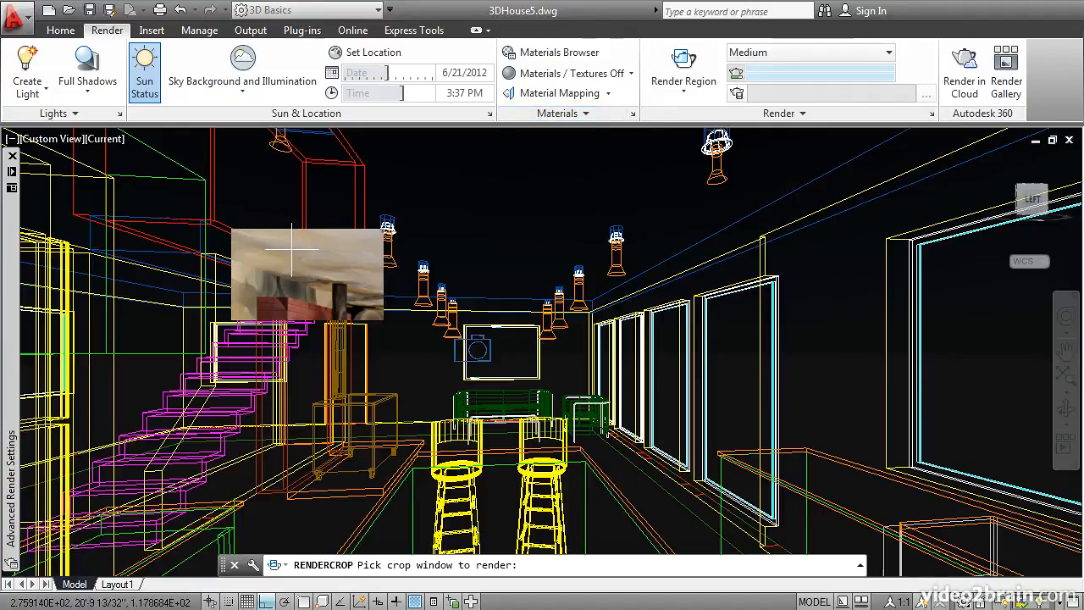
click(208, 217)
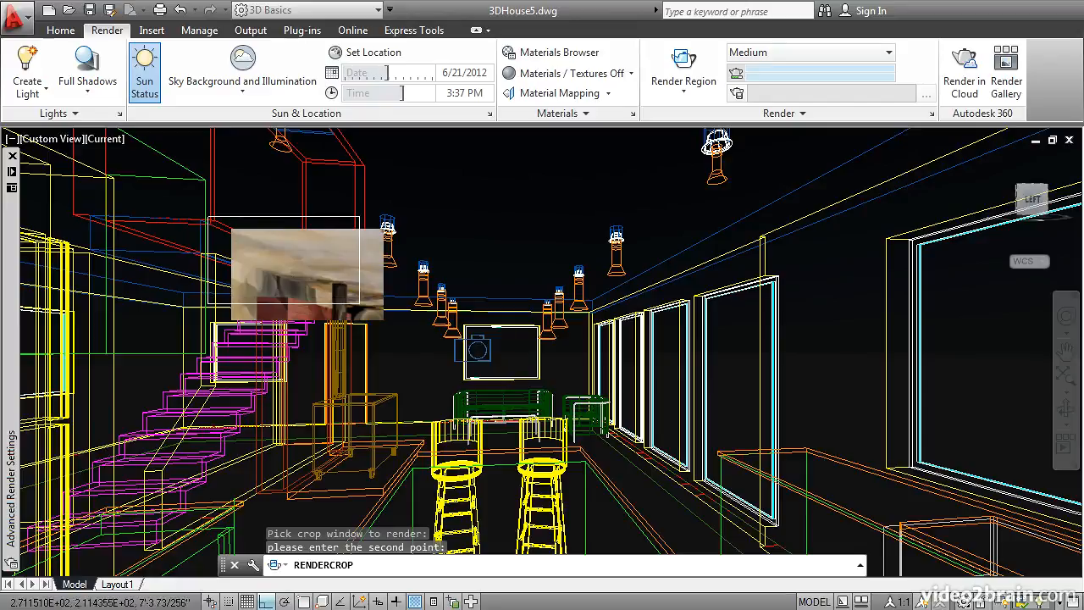
click(364, 312)
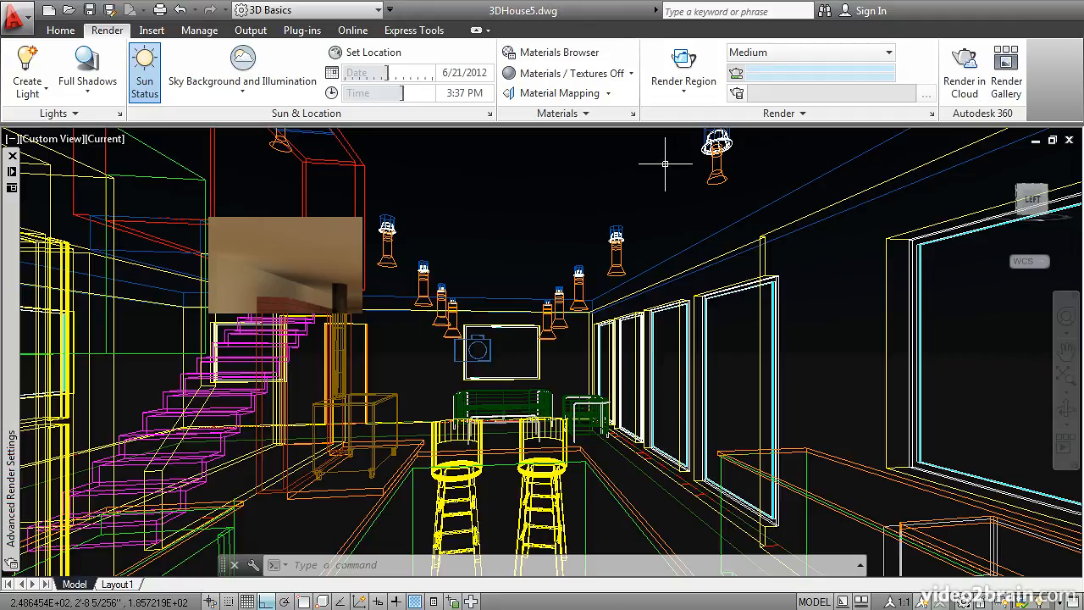
click(690, 103)
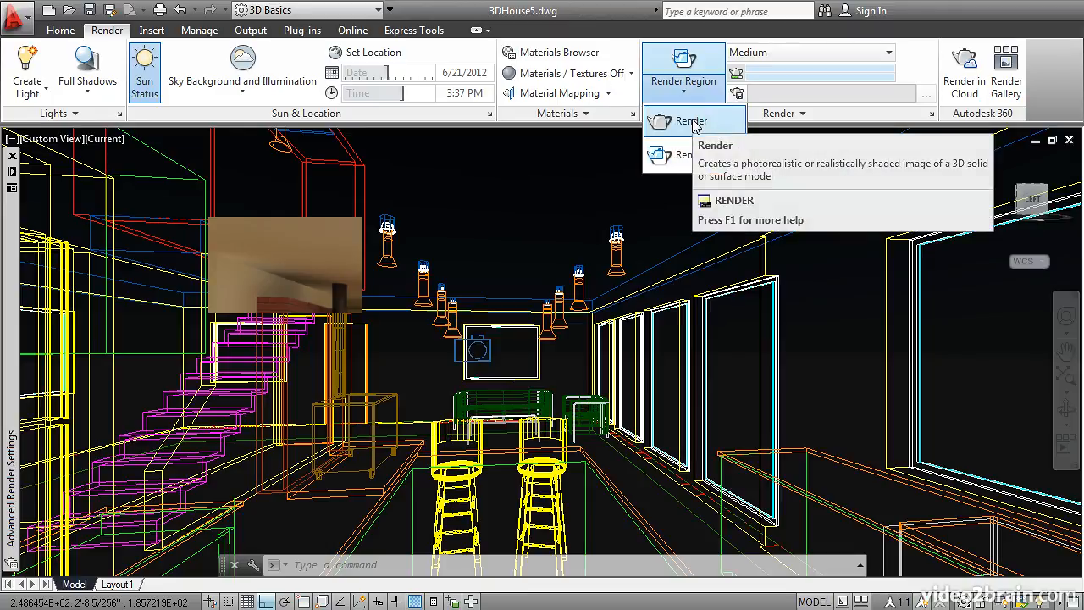
click(692, 122)
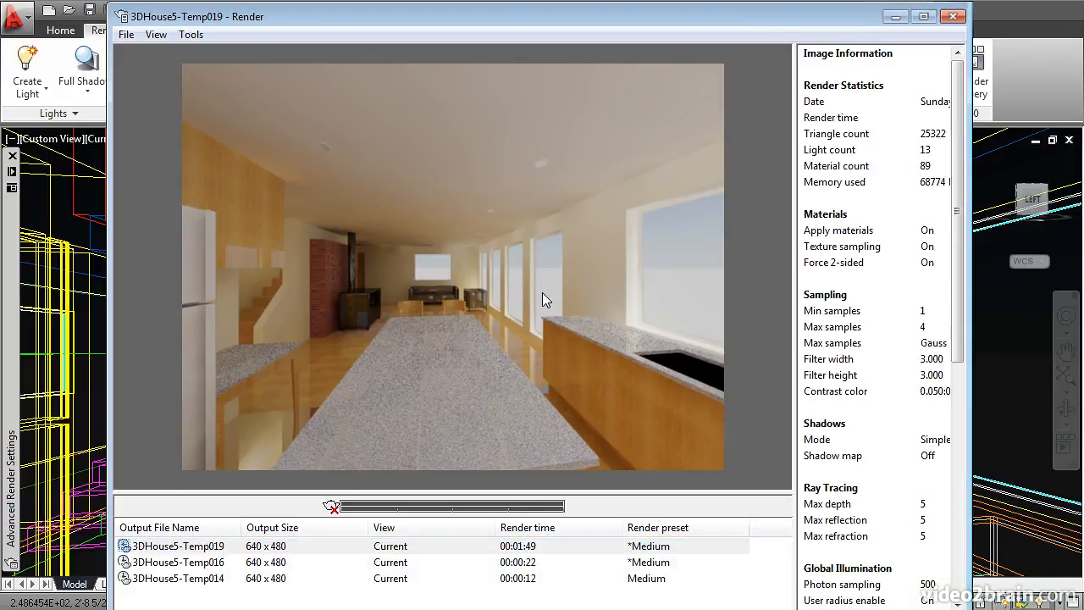
- Compare the earlier renders in the render history with the newest one and check the save options available for it
click(149, 569)
click(150, 580)
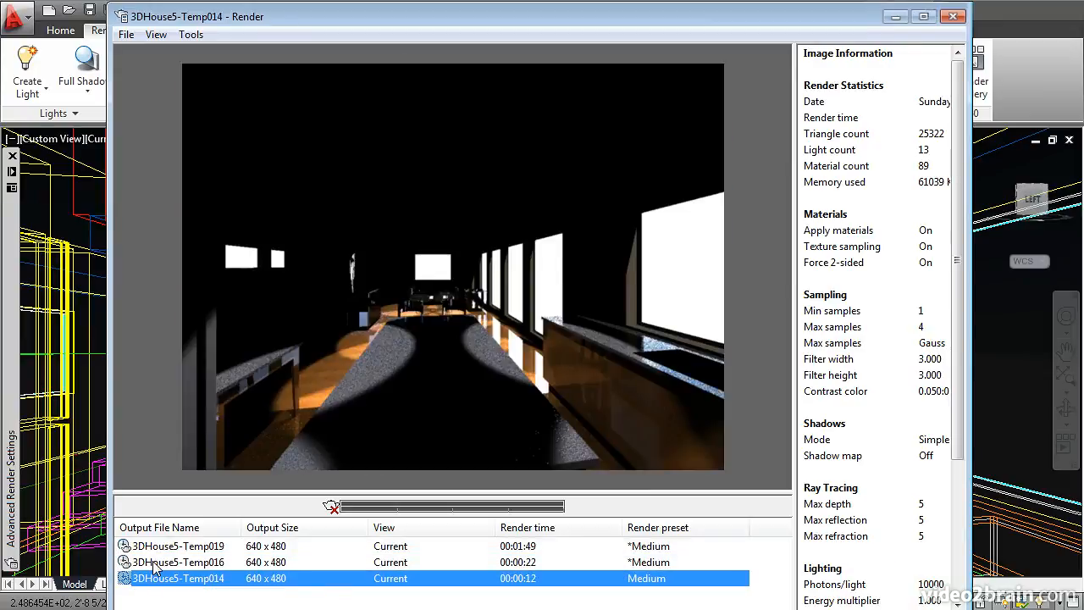
click(153, 563)
click(153, 547)
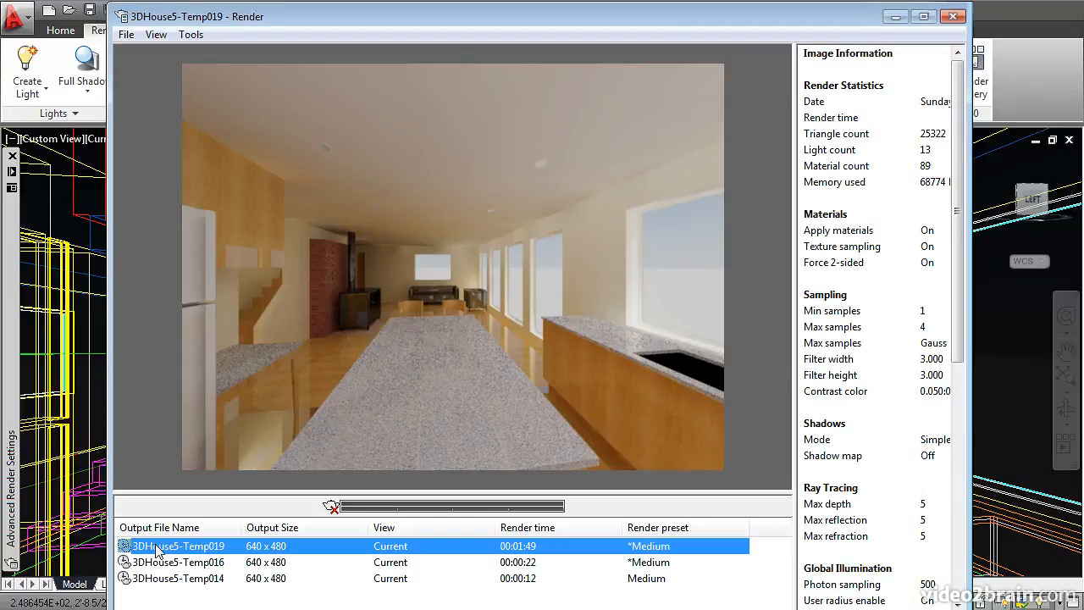
right_click(158, 550)
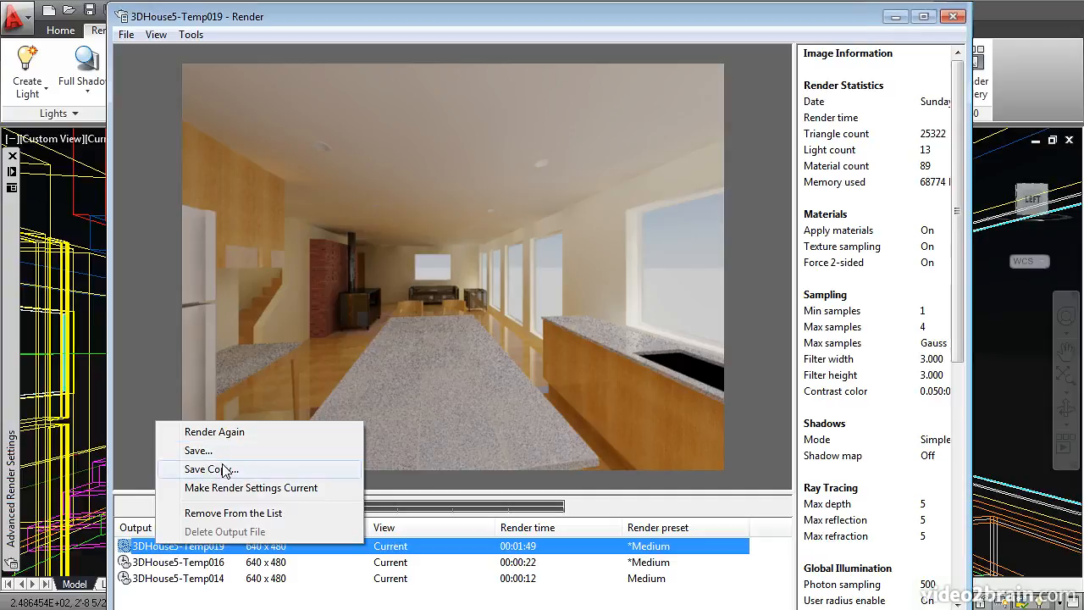
click(234, 596)
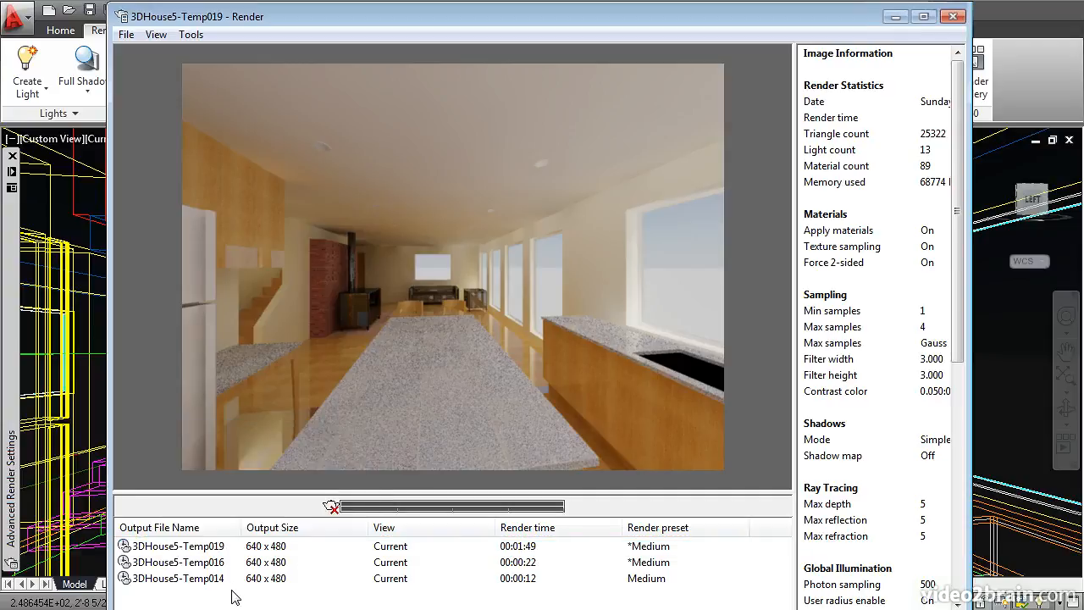